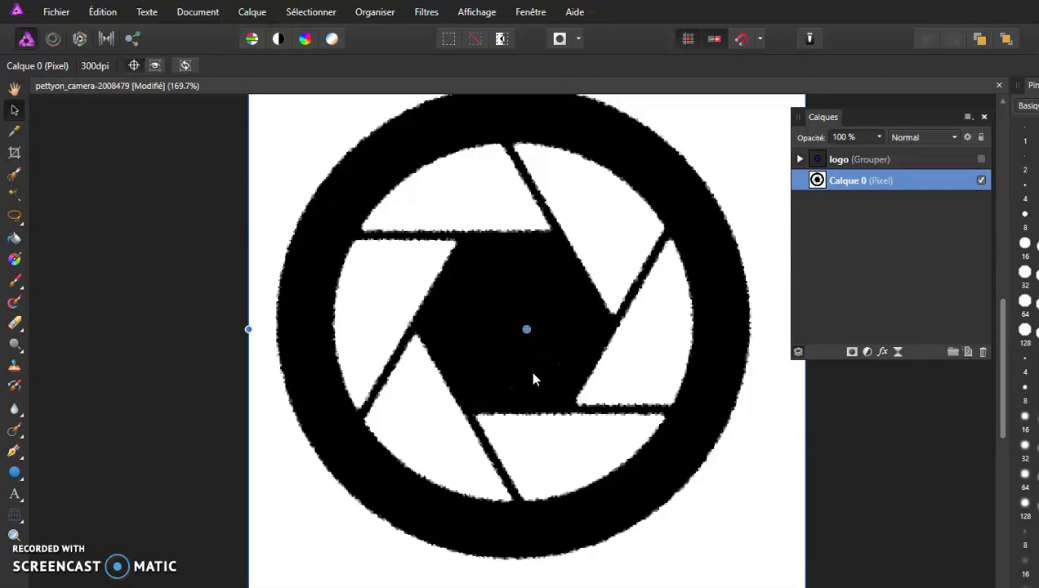
# Draw a roughly 280 px ellipse circle over the aperture's inner ring, centred on the logo
pyautogui.hotkey('ctrl', 'd')
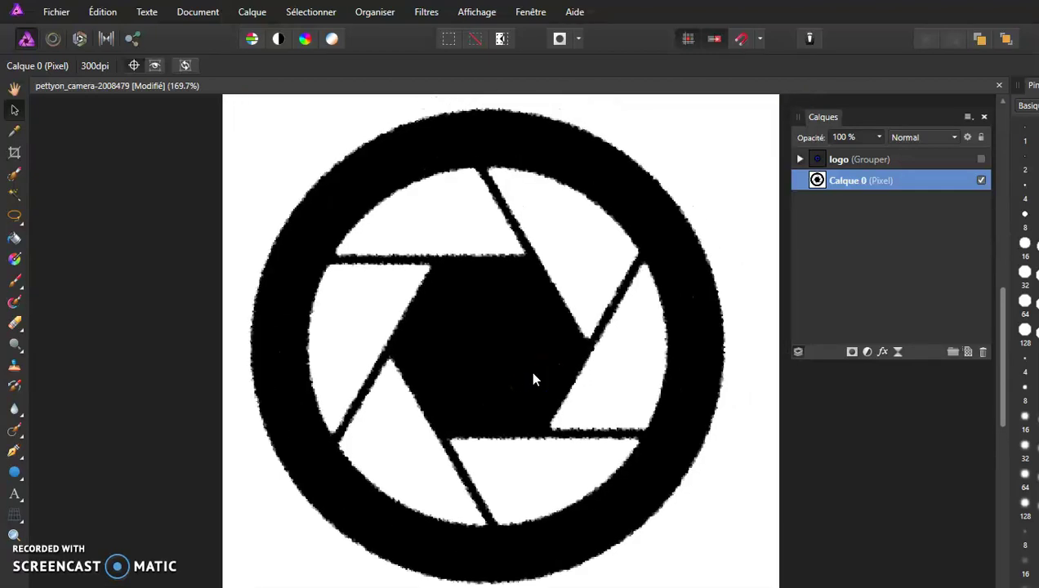
pyautogui.moveTo(388, 392); pyautogui.dragTo(393, 387)
pyautogui.click(393, 387)
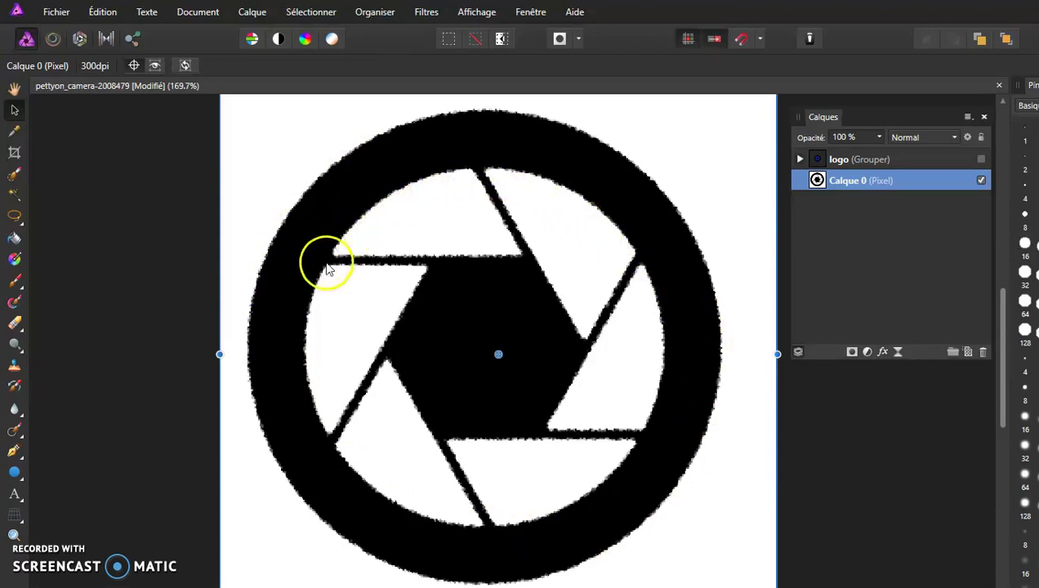
pyautogui.click(15, 474)
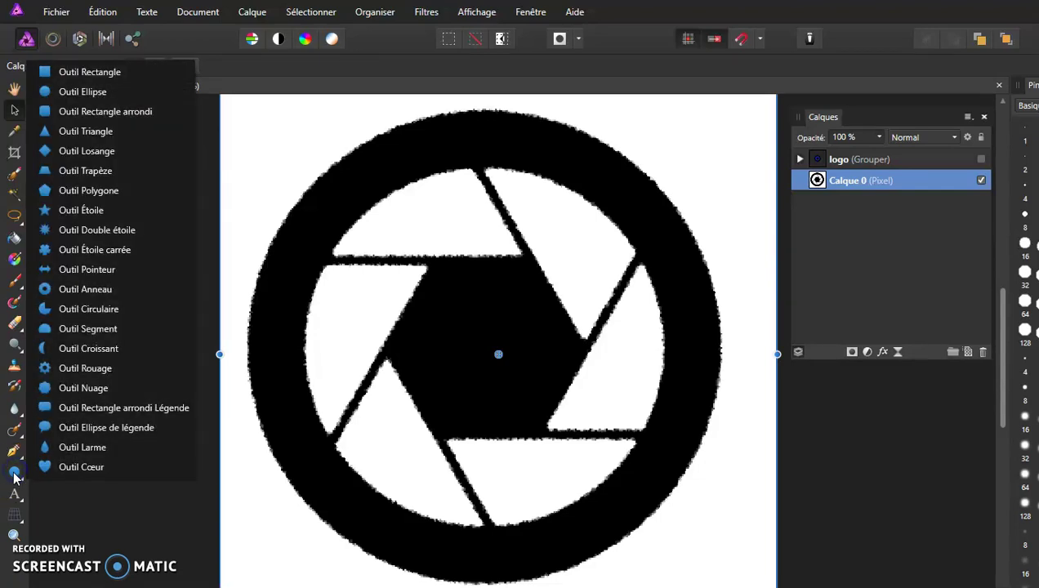
pyautogui.click(82, 92)
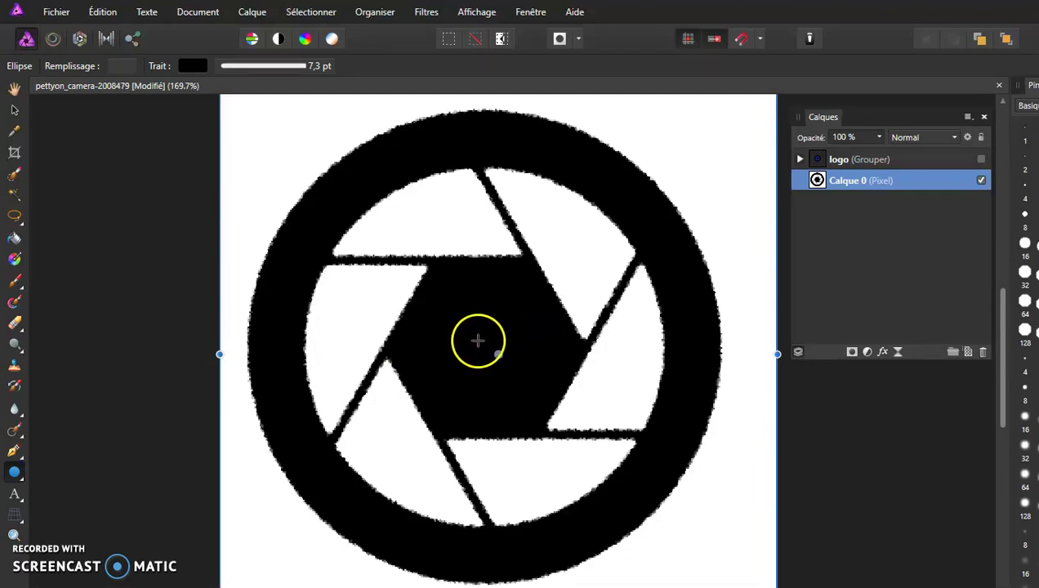
pyautogui.moveTo(480, 339)
pyautogui.mouseDown()
pyautogui.moveTo(415, 264)
pyautogui.moveTo(411, 241)
pyautogui.moveTo(442, 232)
pyautogui.moveTo(310, 179)
pyautogui.moveTo(268, 180)
pyautogui.moveTo(219, 159)
pyautogui.mouseUp()
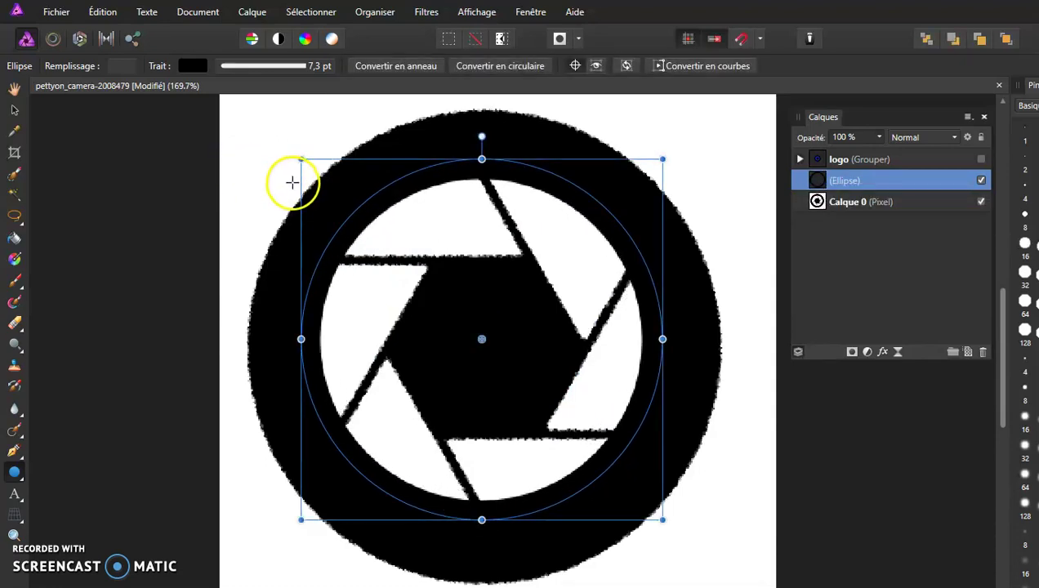
# Fill the circle with dark navy (16/0/58), set its stroke to 0 pt, and nudge it down
pyautogui.click(122, 66)
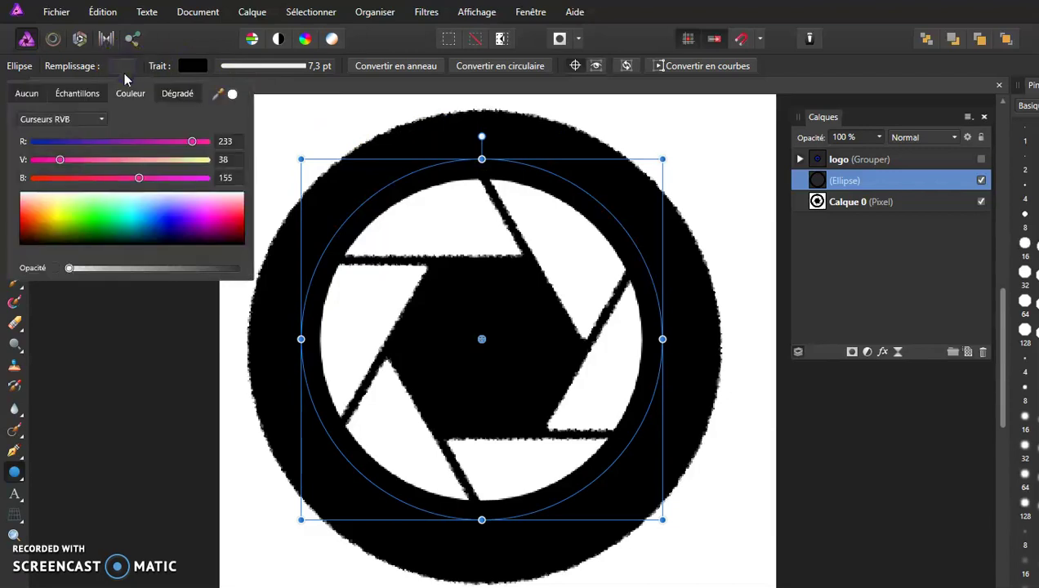
pyautogui.click(178, 236)
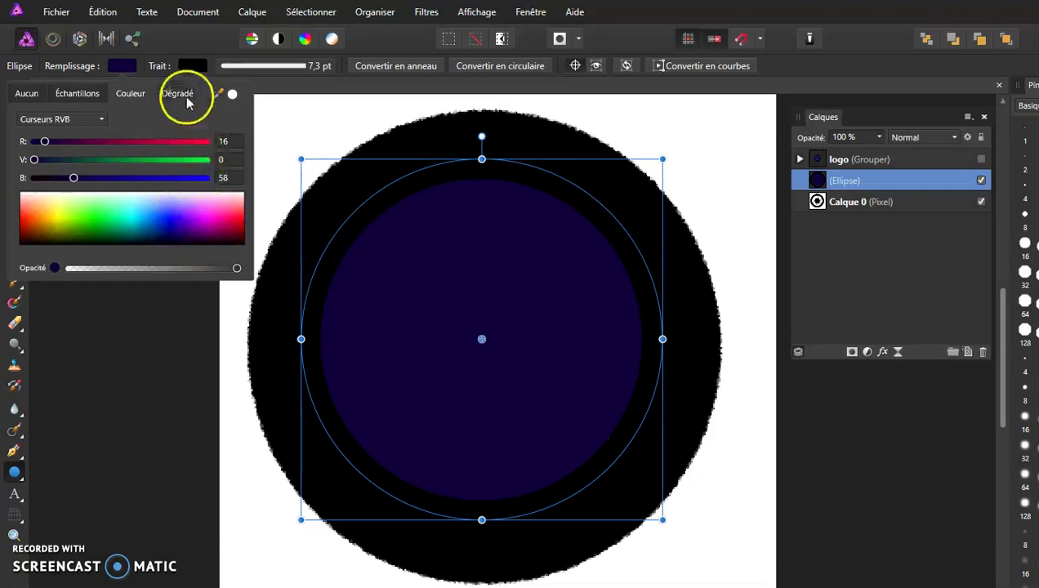
pyautogui.click(228, 67)
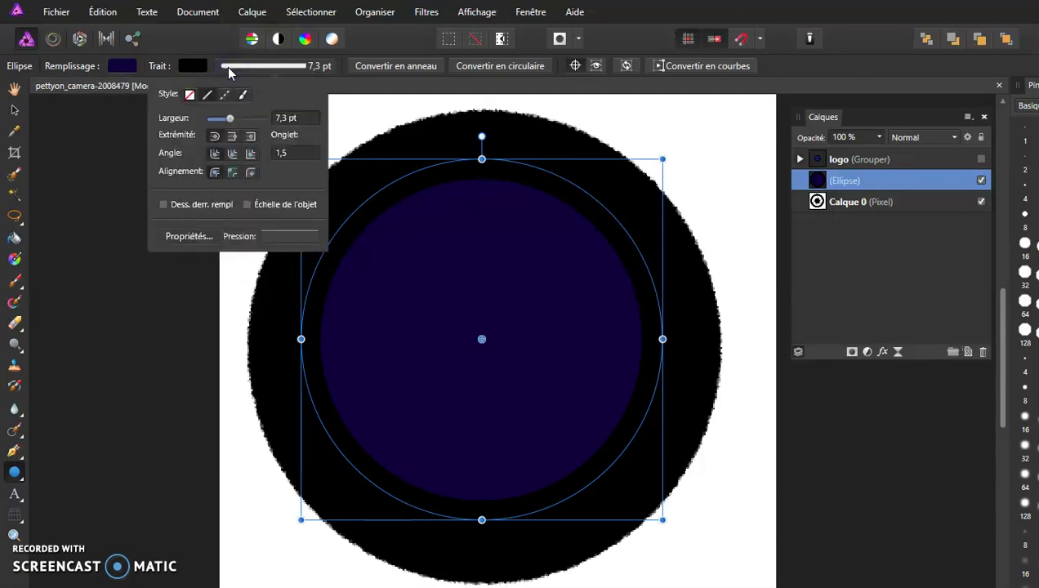
pyautogui.moveTo(230, 117); pyautogui.dragTo(169, 132)
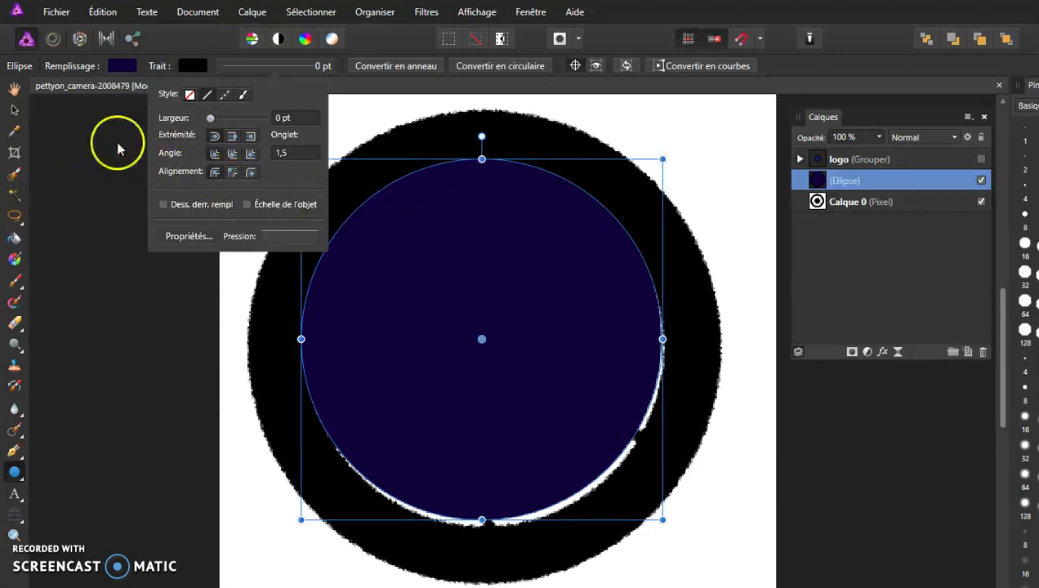
pyautogui.click(16, 111)
pyautogui.moveTo(543, 255); pyautogui.dragTo(545, 279)
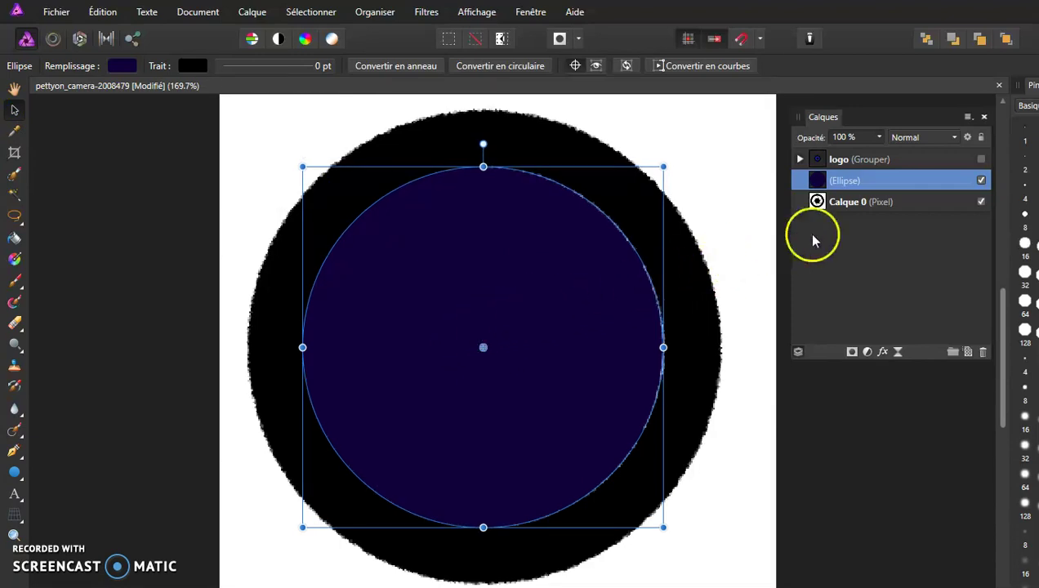
# Hide the navy circle and trace the upper-left aperture blade as a closed pen path
pyautogui.click(857, 203)
pyautogui.click(981, 181)
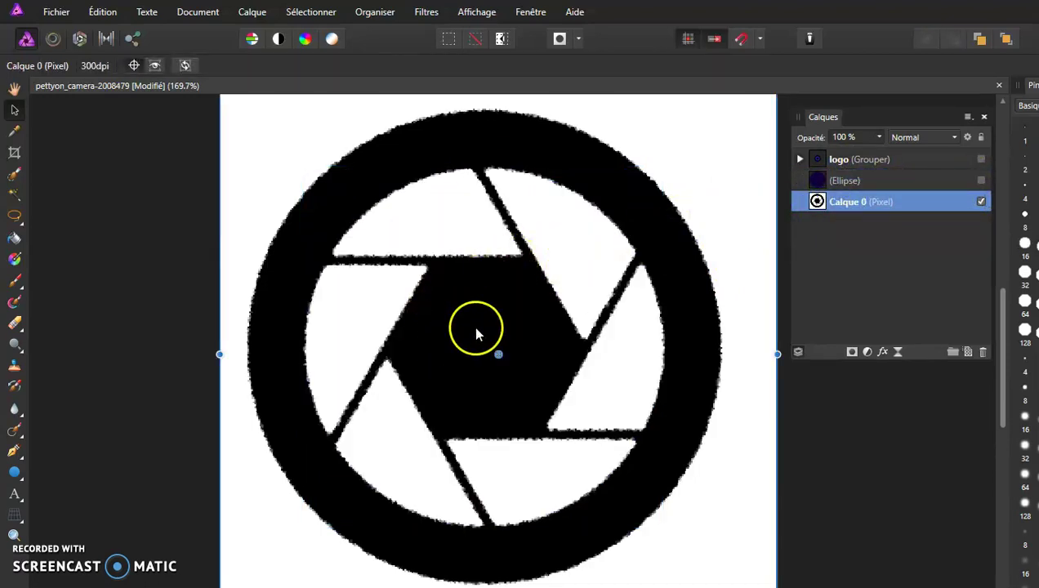
pyautogui.click(858, 181)
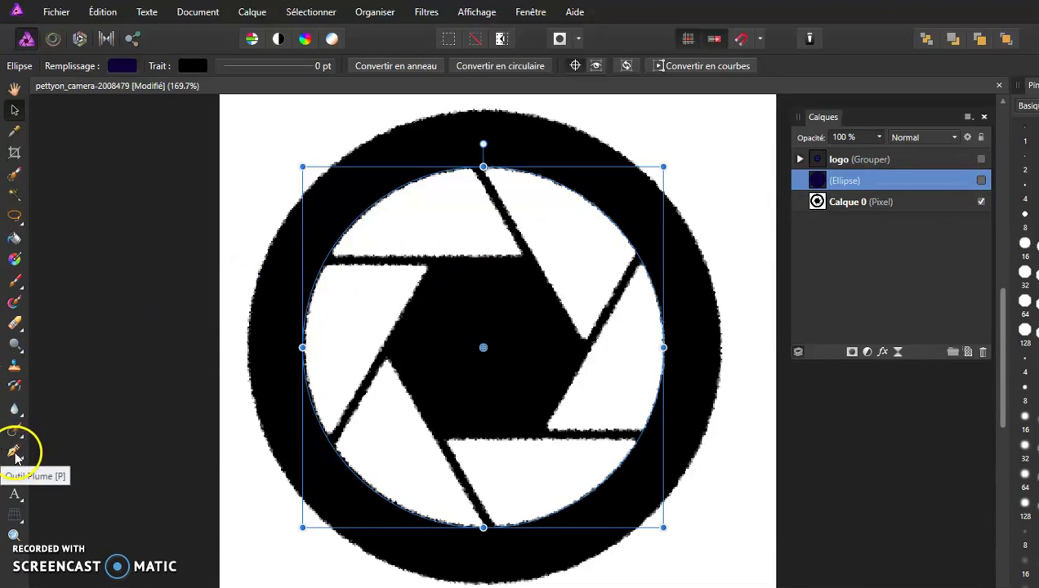
pyautogui.click(15, 454)
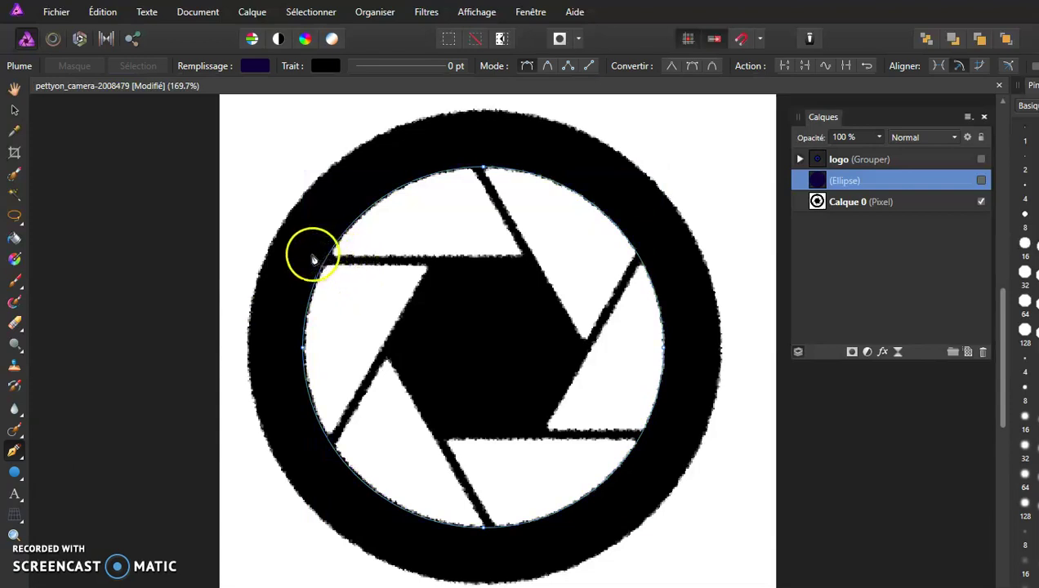
pyautogui.click(311, 254)
pyautogui.click(525, 256)
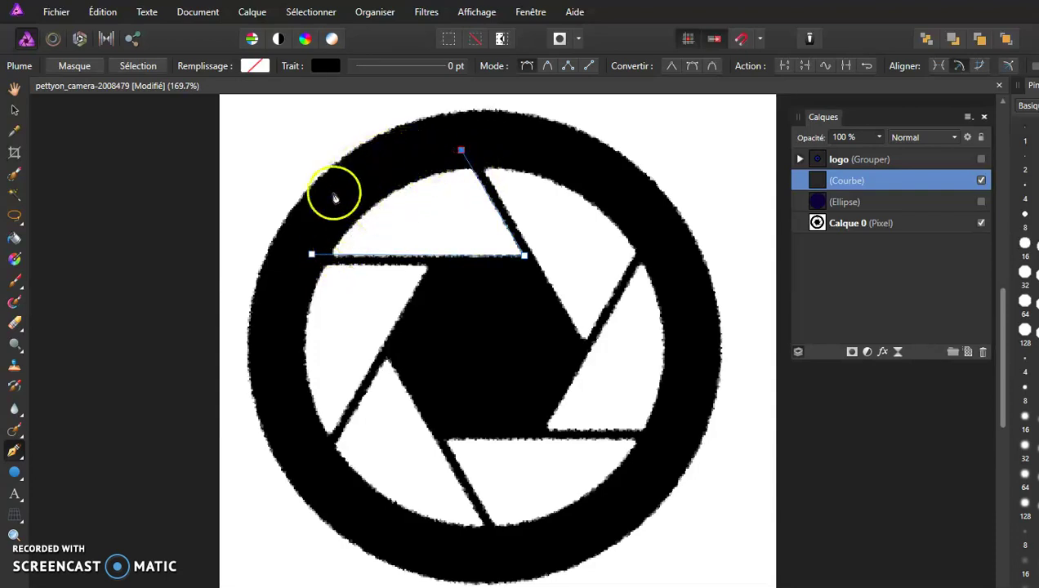
pyautogui.click(327, 217)
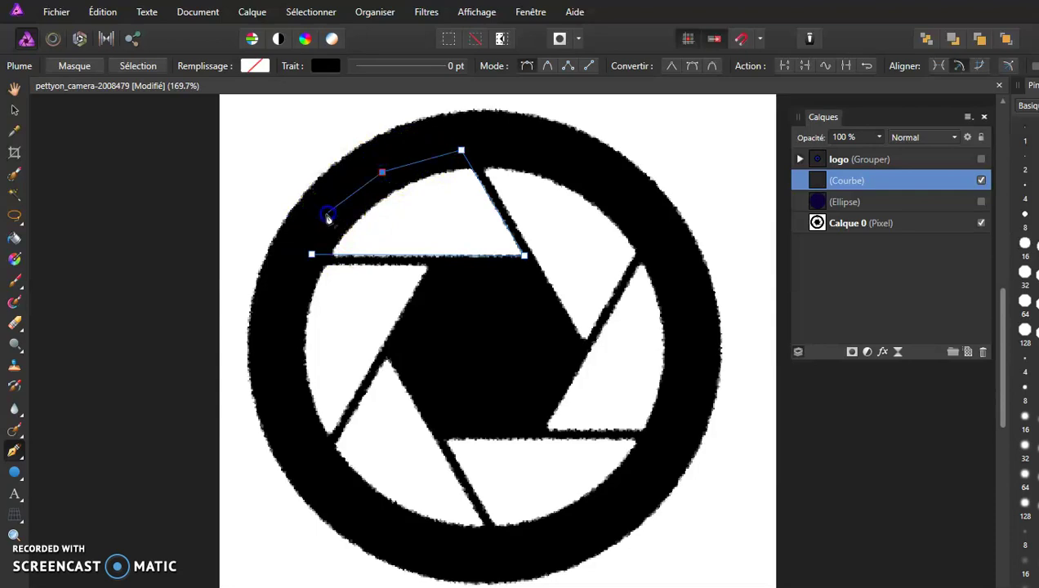
pyautogui.click(313, 255)
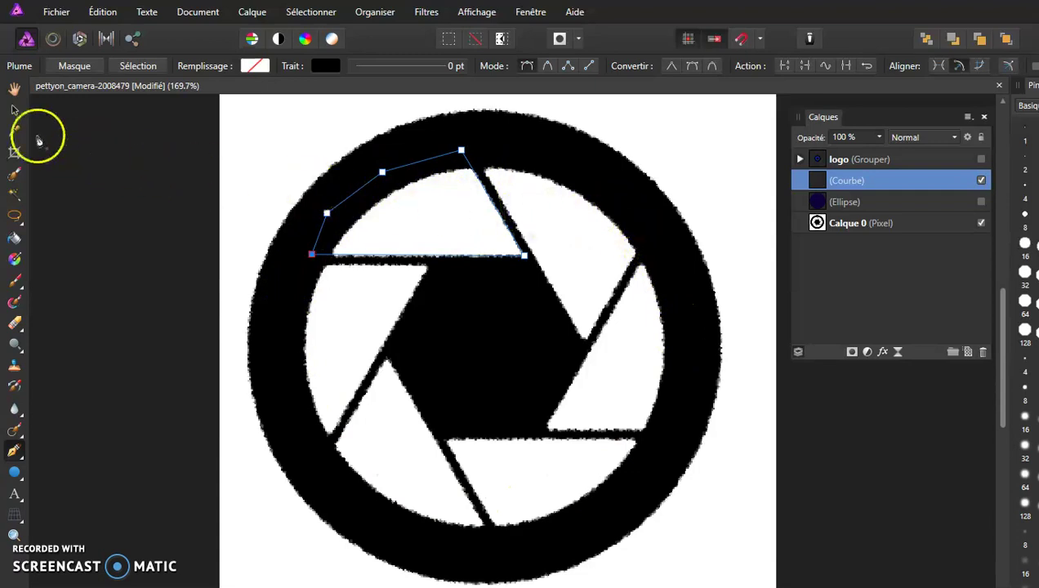
# Fill the blade path with bright blue (29/67/255)
pyautogui.click(253, 66)
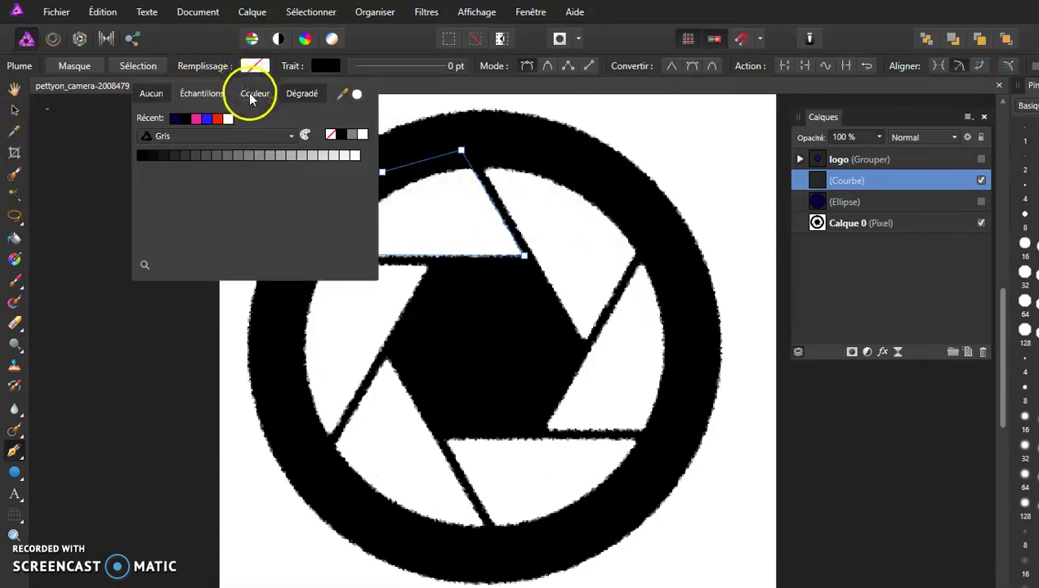
pyautogui.click(250, 96)
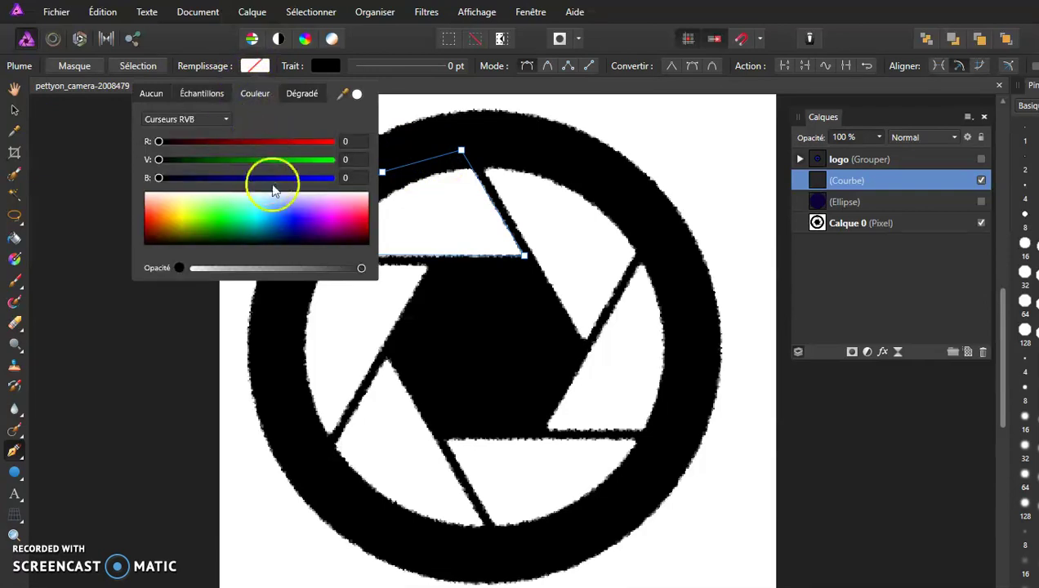
pyautogui.click(287, 218)
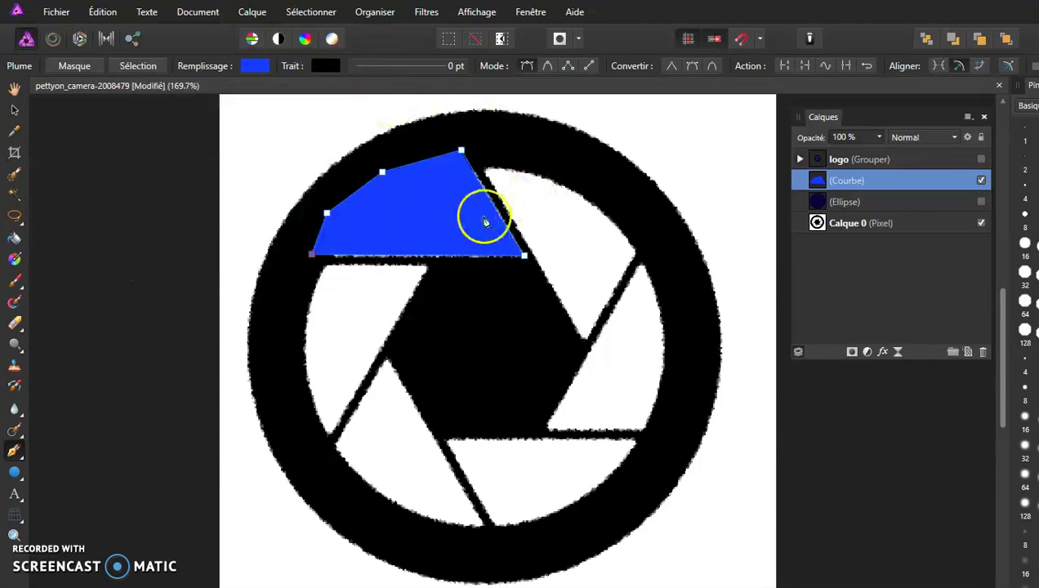
# Alt-drag a duplicate of the blue blade down-right and toggle the rotation centre display
pyautogui.click(14, 114)
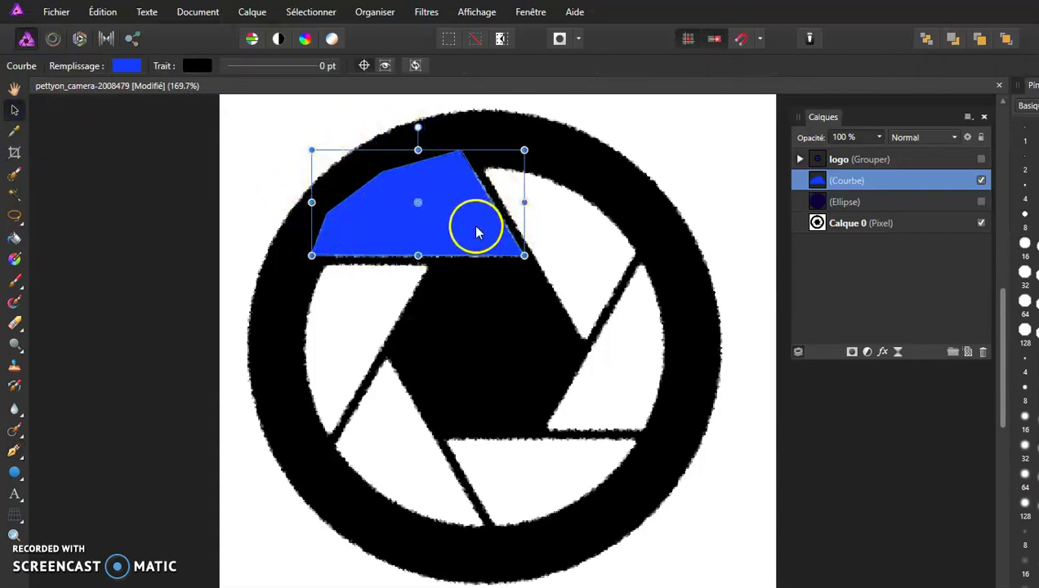
pyautogui.moveTo(473, 229); pyautogui.dragTo(524, 317)
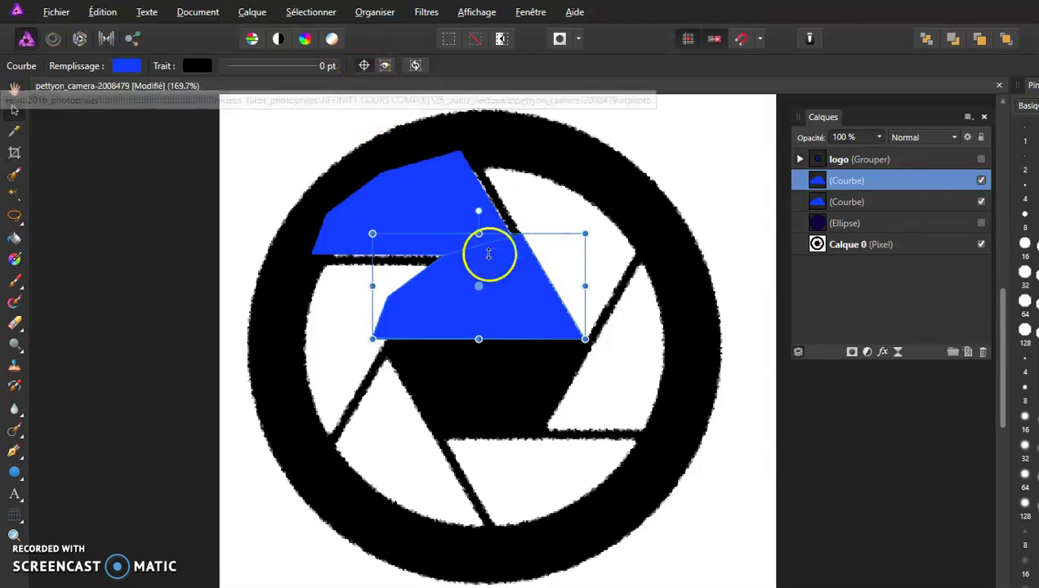
pyautogui.click(365, 70)
pyautogui.click(363, 69)
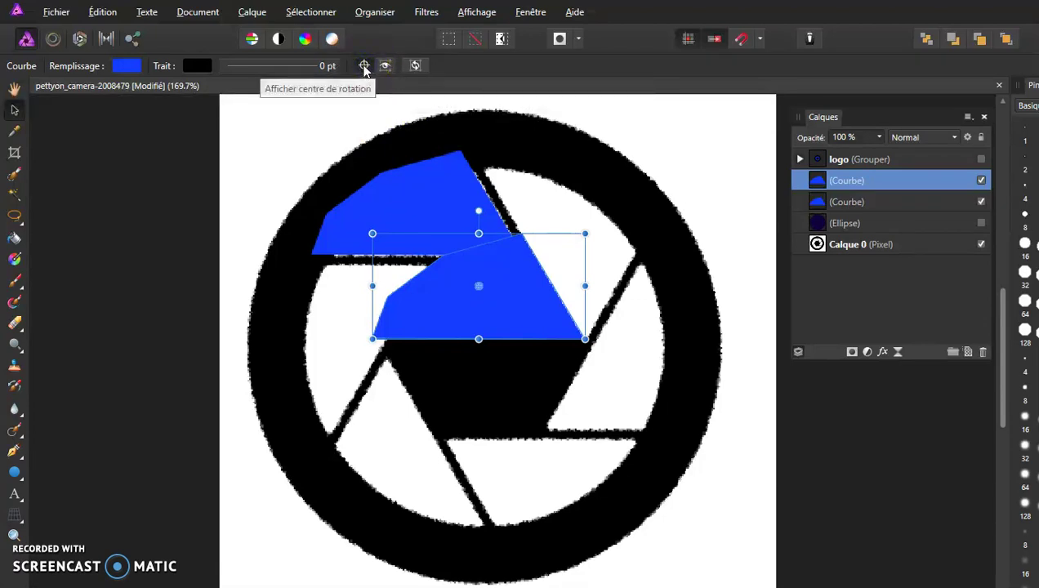
pyautogui.click(365, 72)
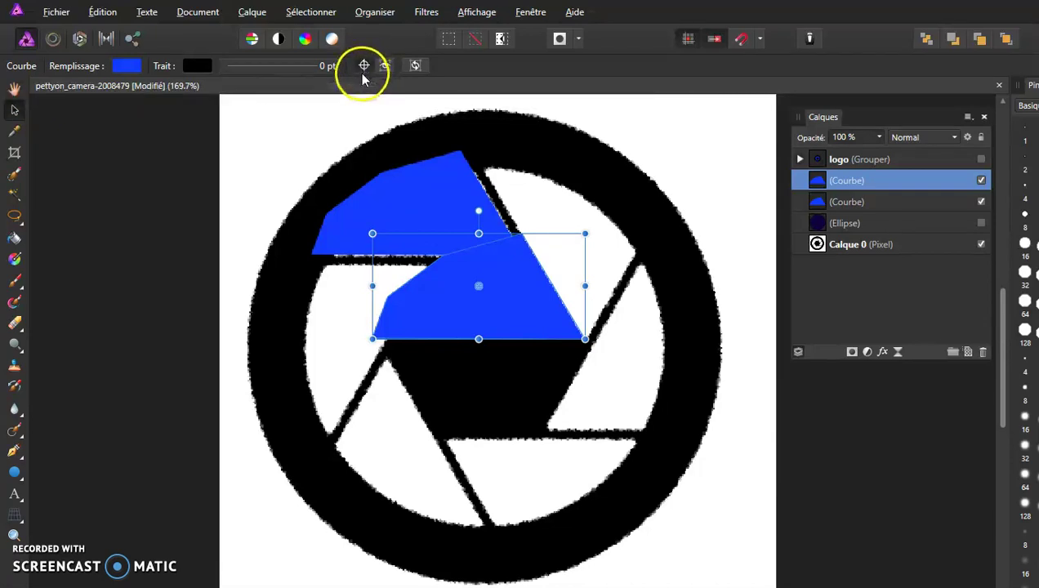
pyautogui.click(384, 65)
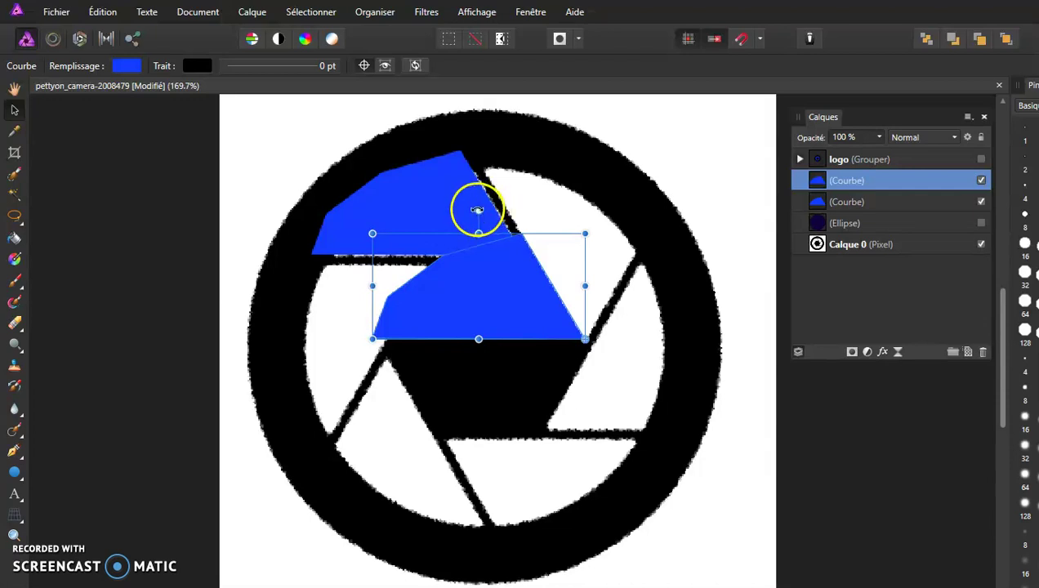
# Rotate the second blade about −58.7°, then add a third copy rotated into the lower-right blade position
pyautogui.moveTo(477, 209); pyautogui.dragTo(631, 203)
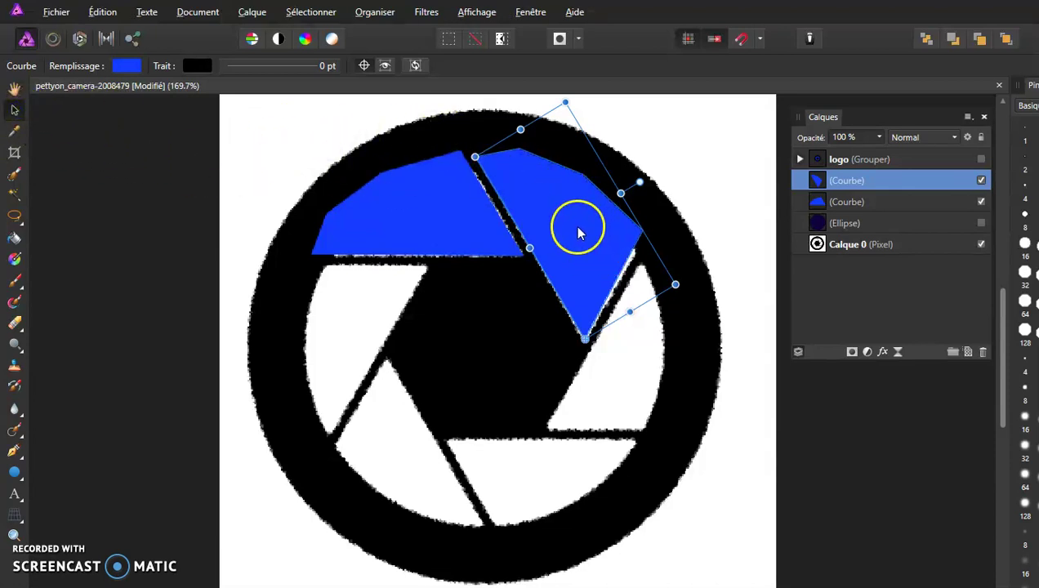
pyautogui.moveTo(582, 238); pyautogui.dragTo(544, 321)
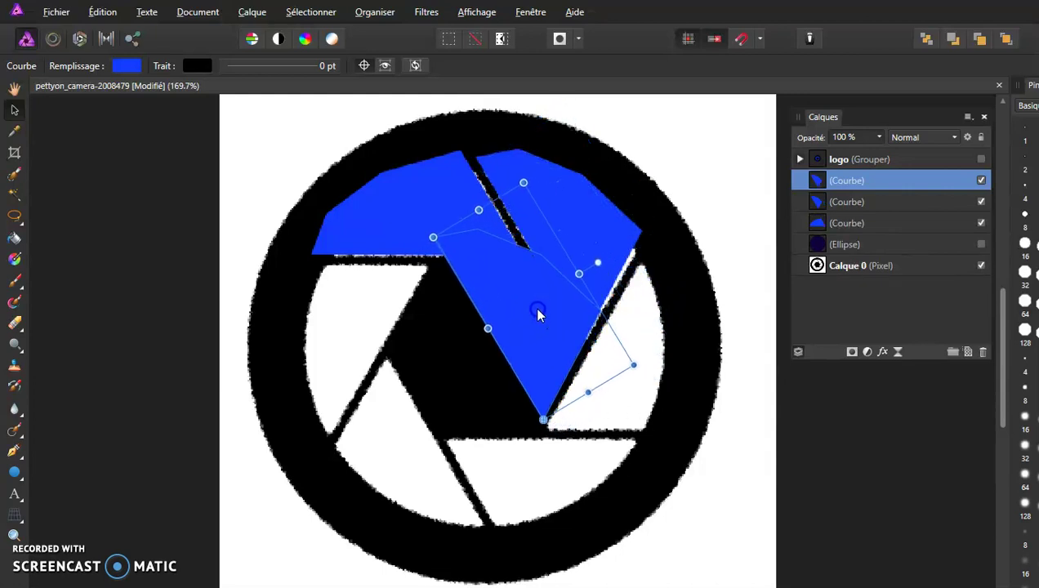
pyautogui.click(549, 428)
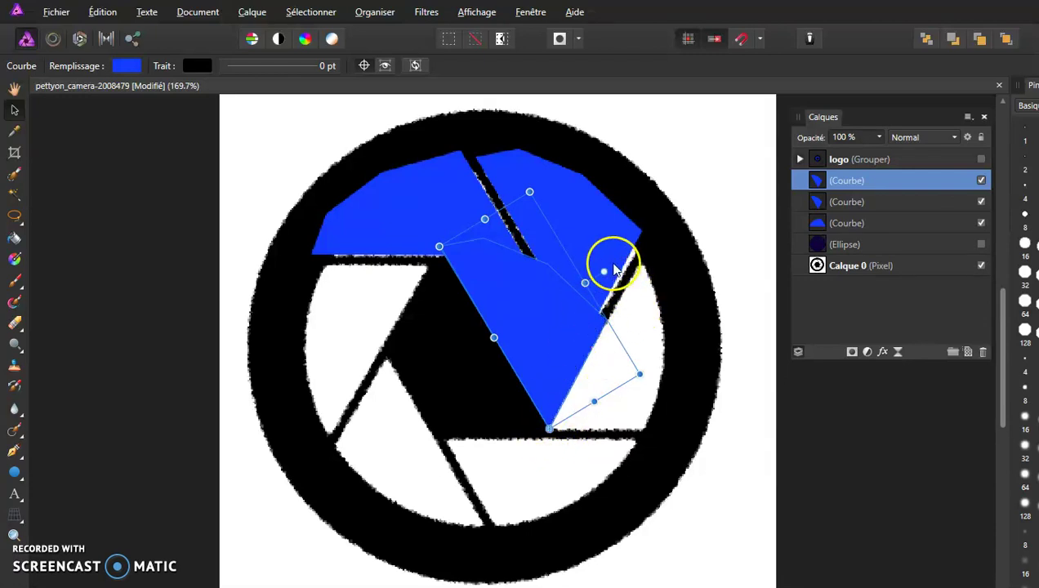
pyautogui.moveTo(602, 269); pyautogui.dragTo(725, 397)
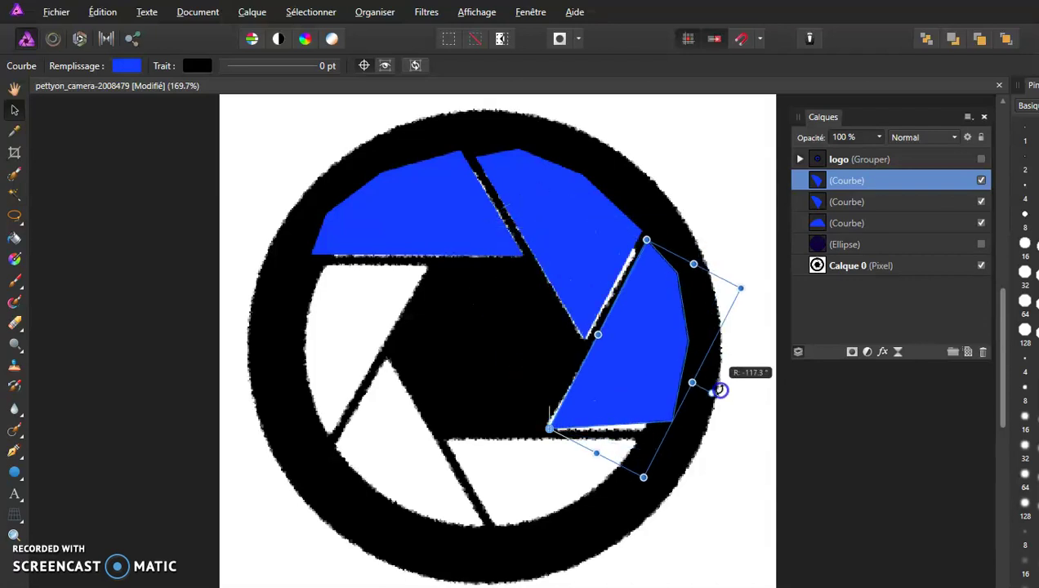
pyautogui.moveTo(627, 384); pyautogui.dragTo(612, 382)
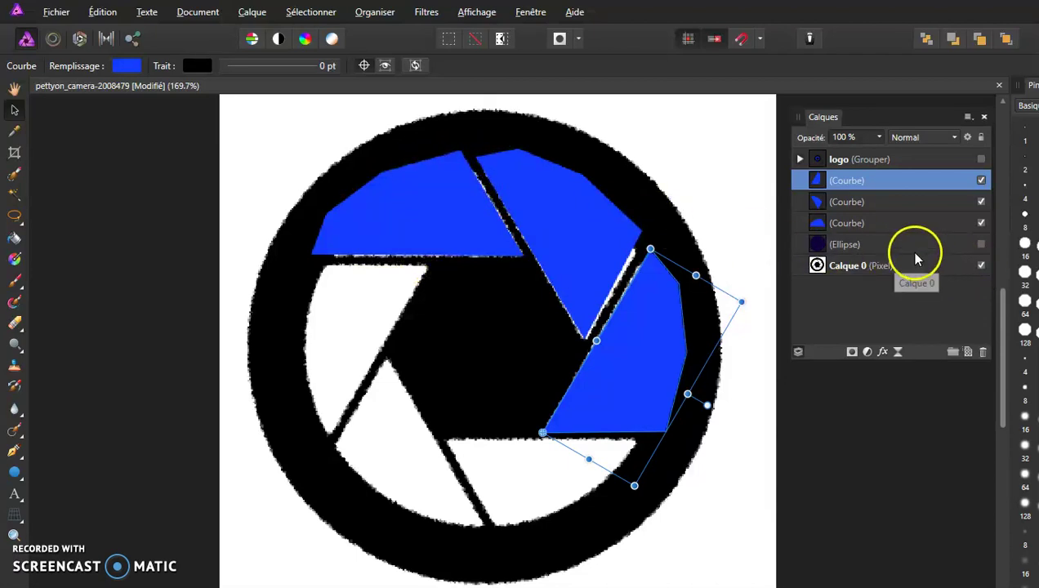
# Duplicate the Ellipse layer and move the copy to the top of the Layers panel
pyautogui.rightClick(866, 246)
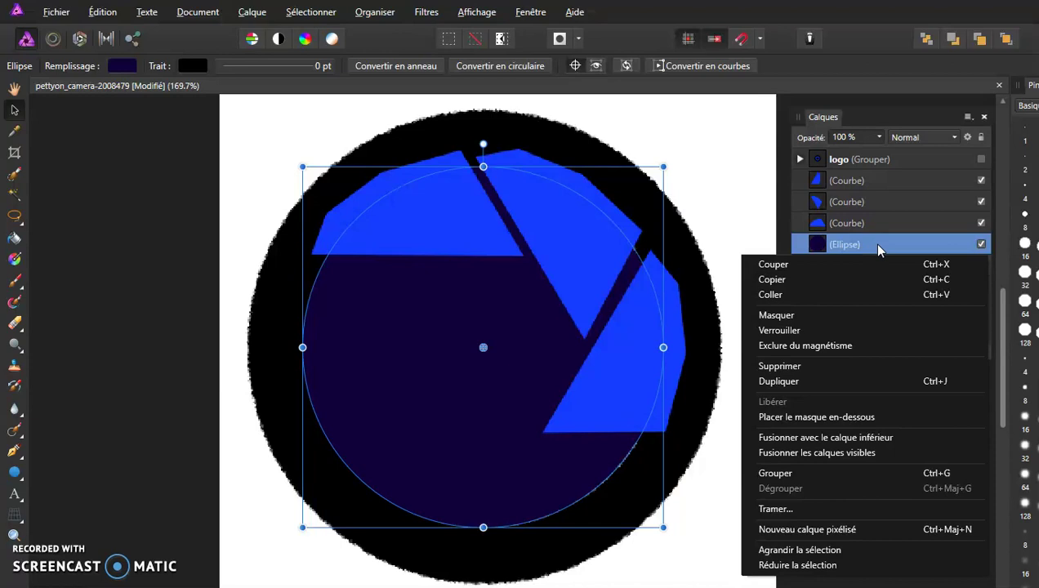
pyautogui.click(807, 381)
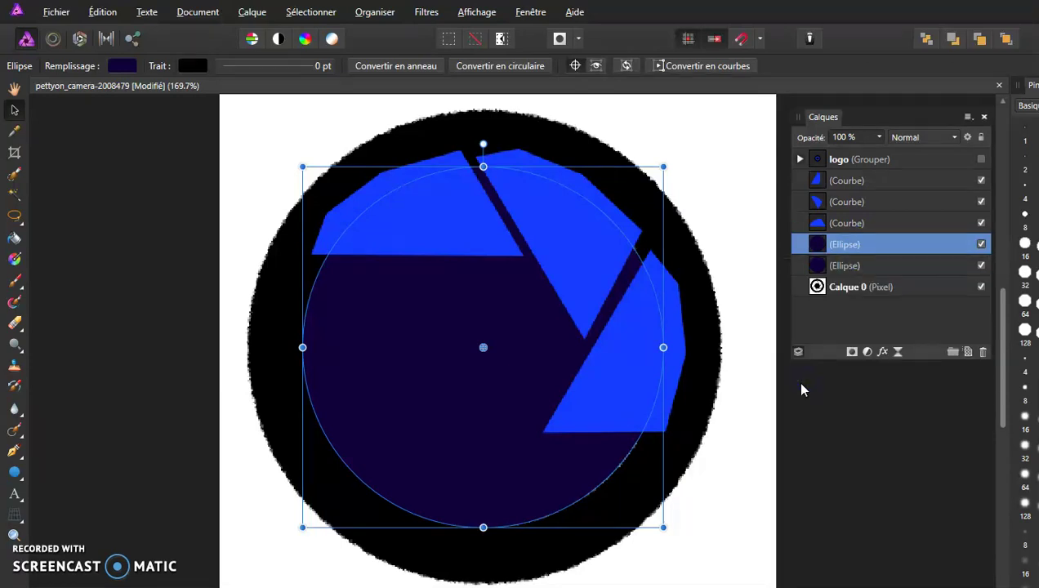
pyautogui.doubleClick(877, 245)
pyautogui.press('Escape')
pyautogui.moveTo(876, 244); pyautogui.dragTo(880, 183)
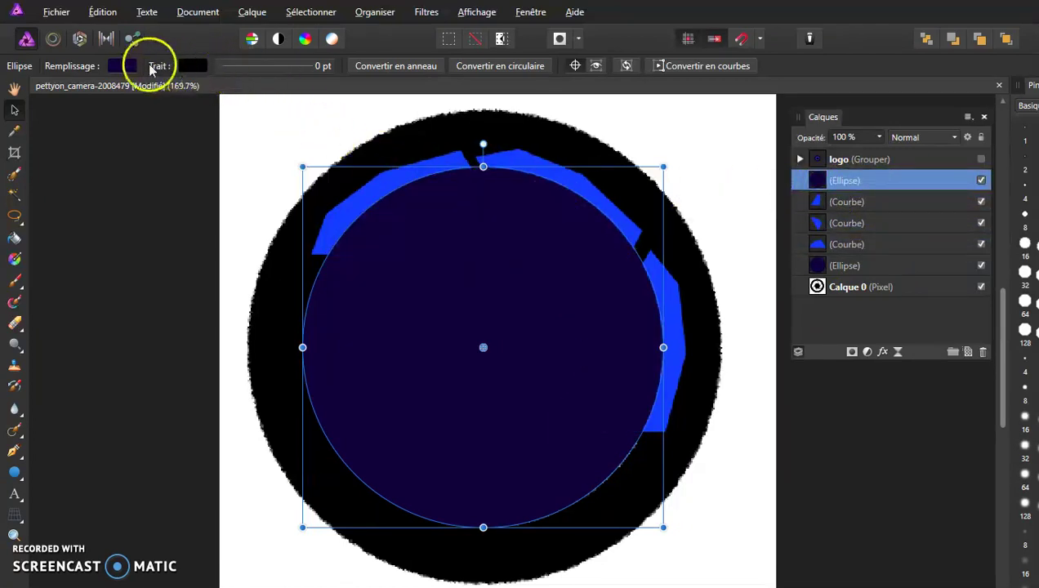
# Give the top ellipse copy a transparent fill and a red 6.7 pt stroke
pyautogui.click(122, 67)
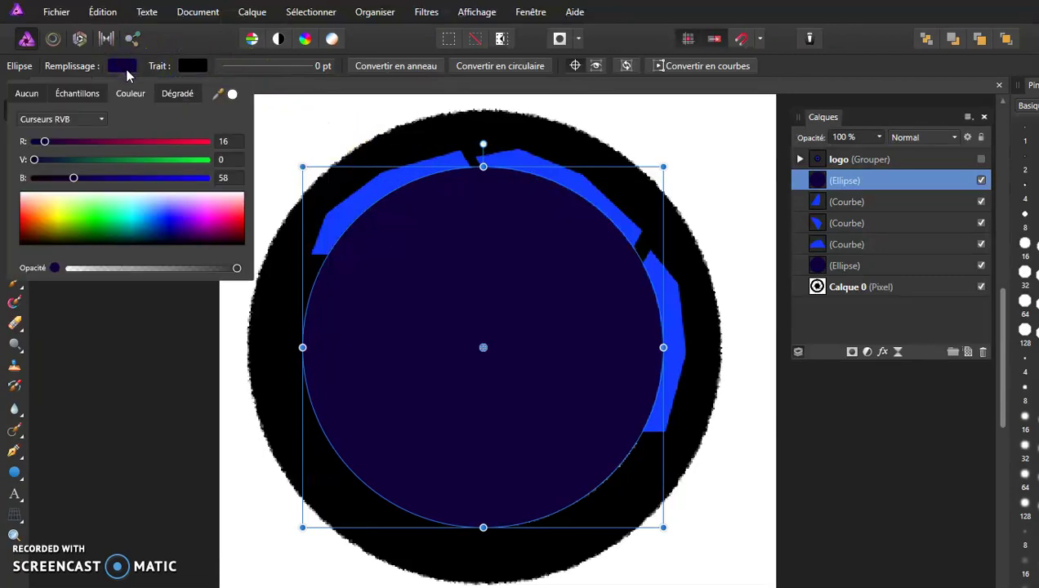
pyautogui.click(70, 270)
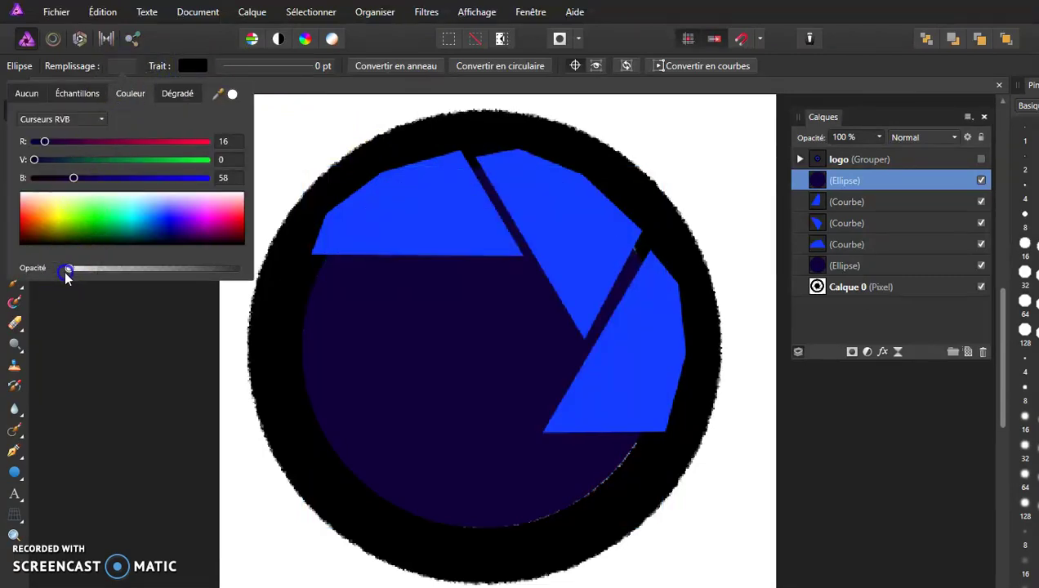
pyautogui.click(193, 70)
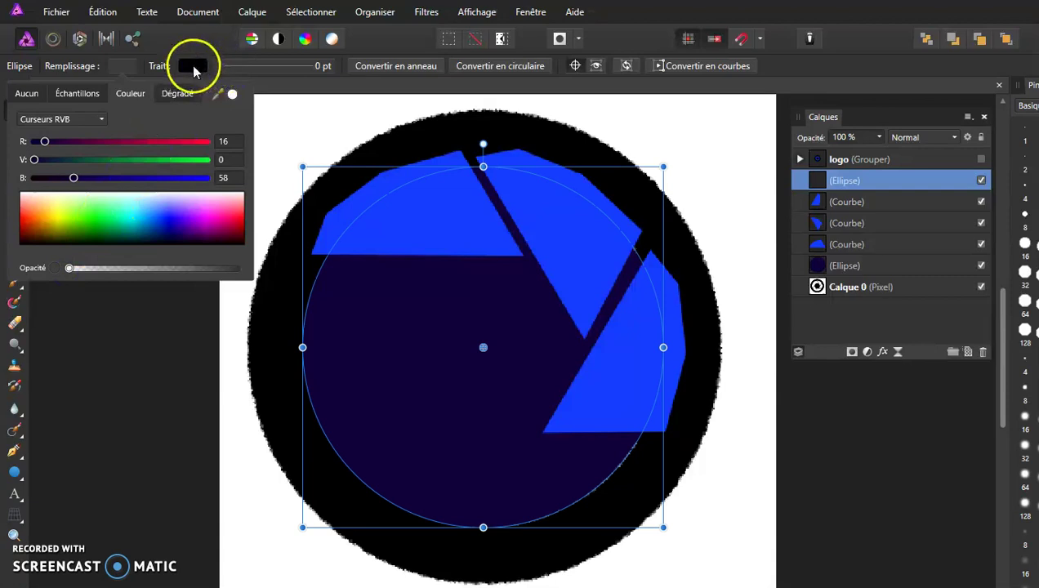
pyautogui.moveTo(216, 143)
pyautogui.mouseDown()
pyautogui.moveTo(205, 142)
pyautogui.moveTo(242, 141)
pyautogui.mouseUp()
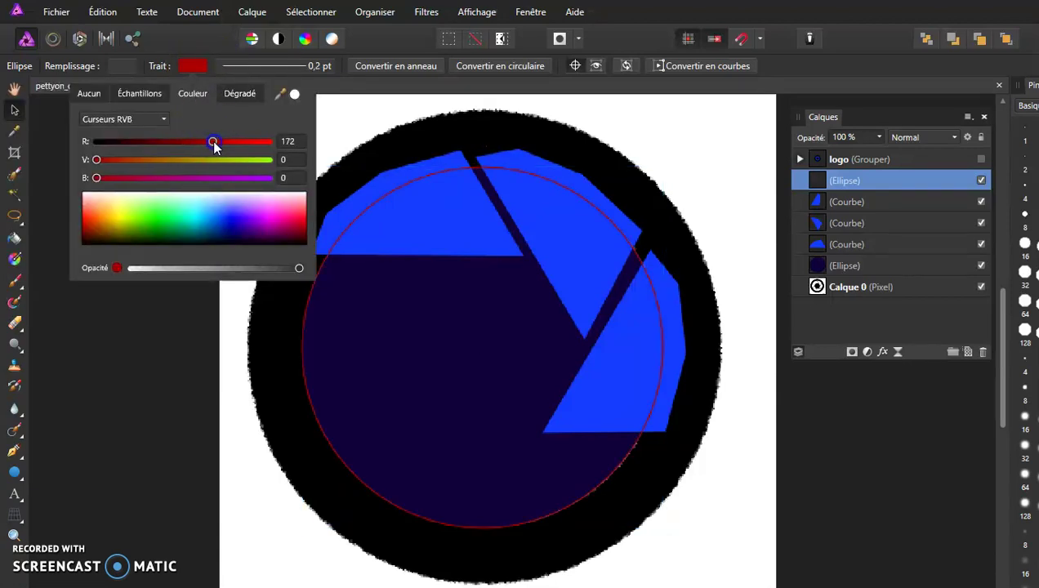
pyautogui.moveTo(243, 65); pyautogui.dragTo(266, 69)
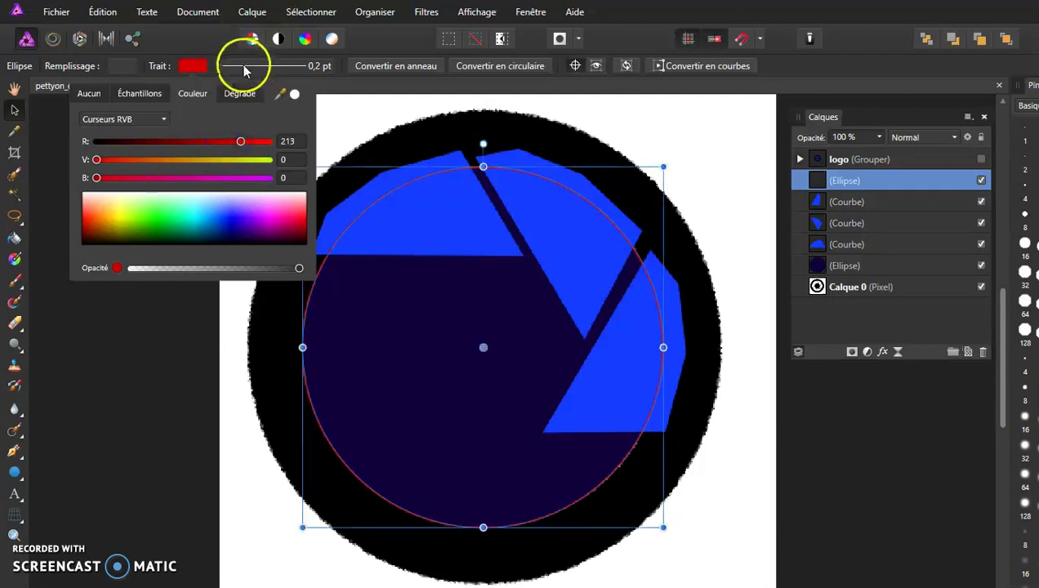
pyautogui.click(271, 70)
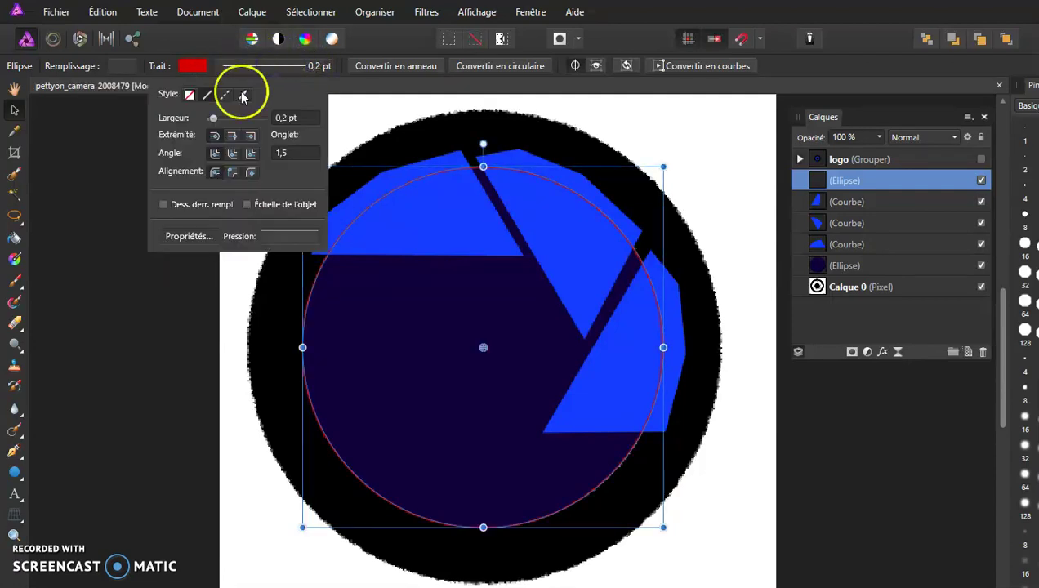
pyautogui.moveTo(212, 117); pyautogui.dragTo(229, 119)
pyautogui.click(289, 136)
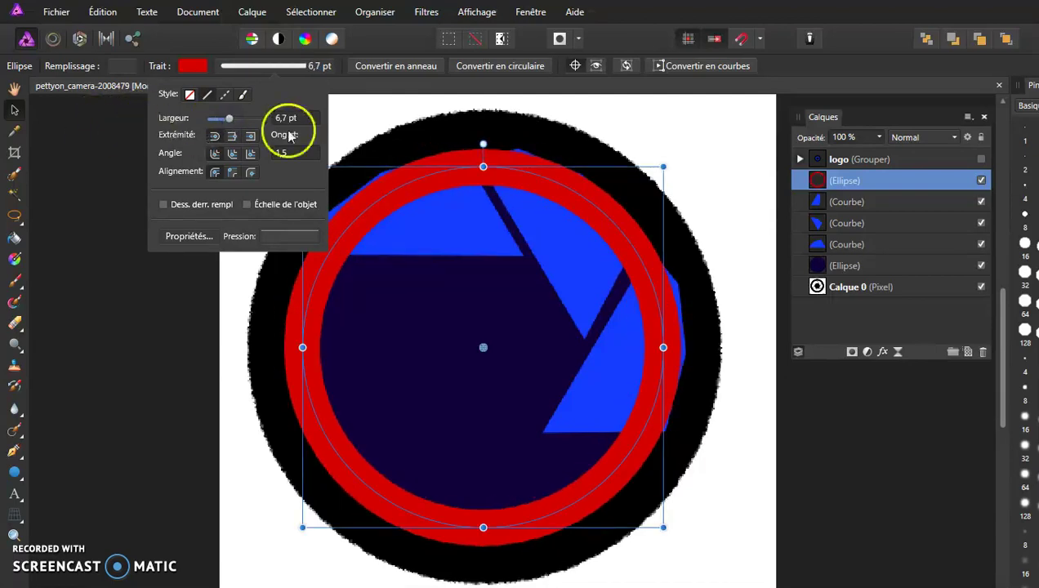
pyautogui.click(569, 202)
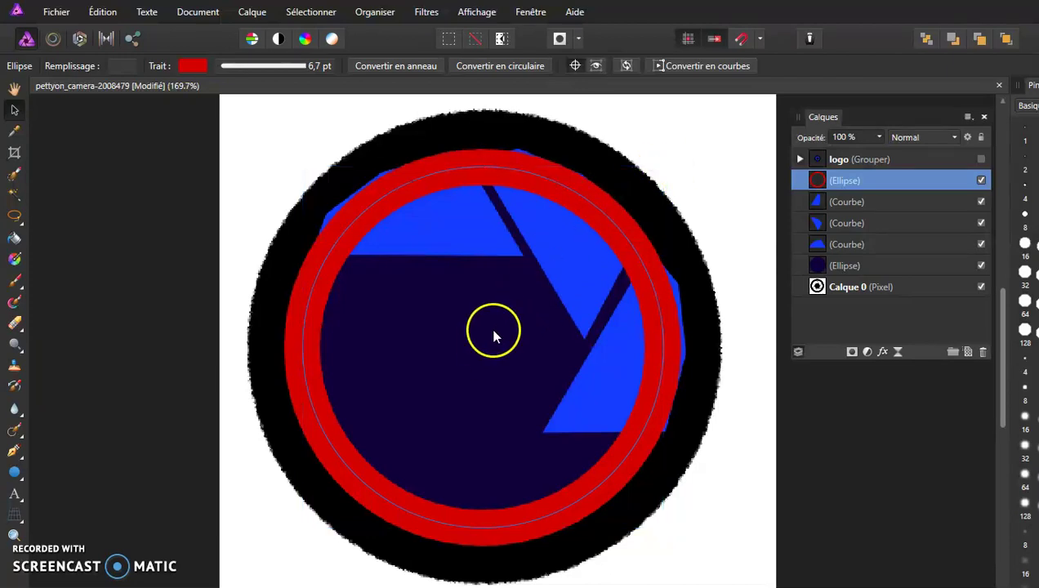
# Enlarge the red ring from its centre to fit the circle's outer edge
pyautogui.click(607, 220)
pyautogui.click(646, 180)
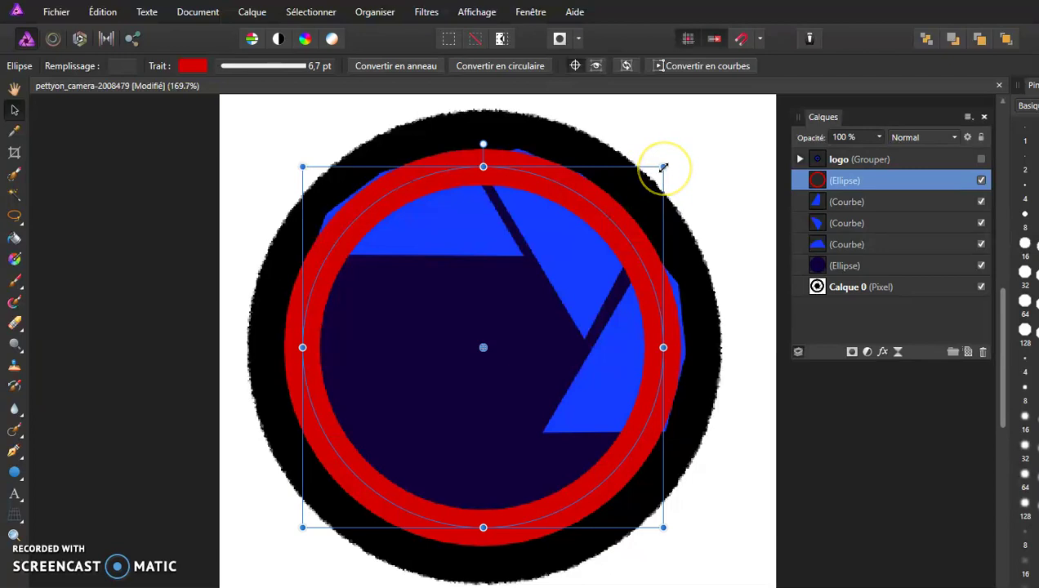
pyautogui.moveTo(669, 165)
pyautogui.mouseDown()
pyautogui.moveTo(713, 135)
pyautogui.moveTo(703, 144)
pyautogui.mouseUp()
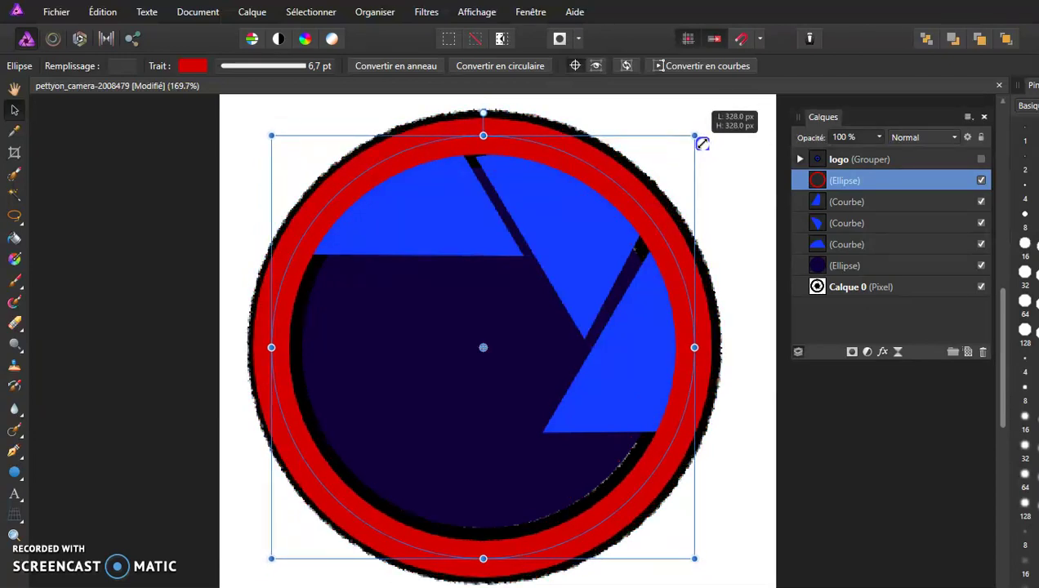
pyautogui.moveTo(703, 144); pyautogui.dragTo(699, 141)
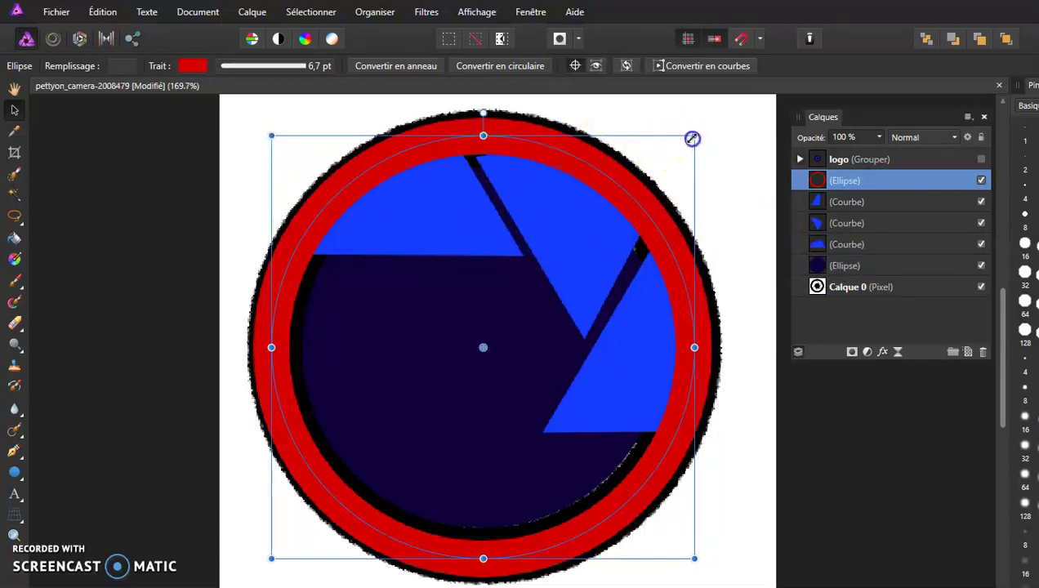
pyautogui.moveTo(692, 139); pyautogui.dragTo(691, 139)
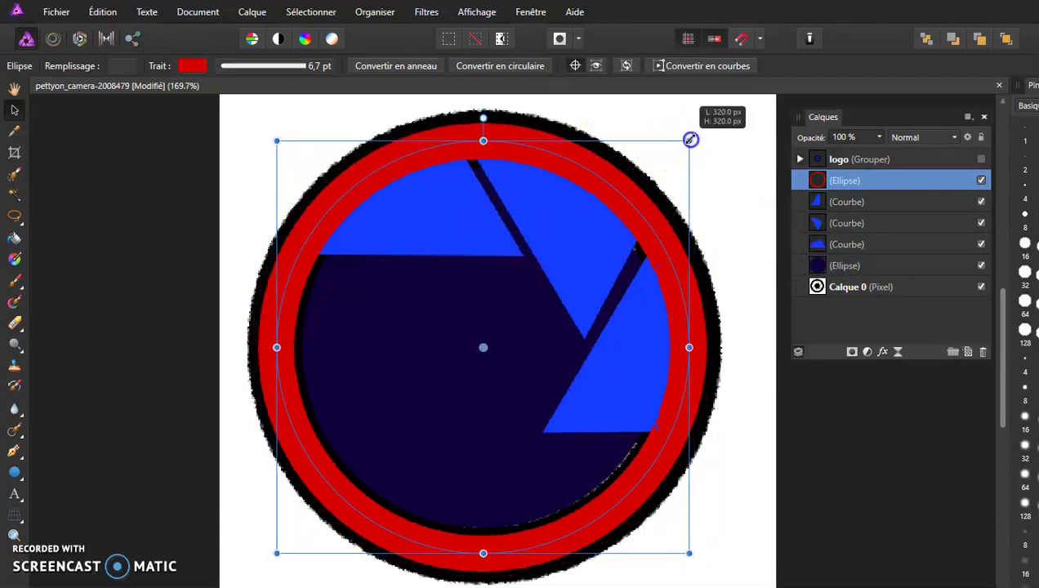
# Set the red ring's stroke to 9.2 pt and hide the Calque 0 pixel layer
pyautogui.click(304, 67)
pyautogui.moveTo(229, 119); pyautogui.dragTo(234, 119)
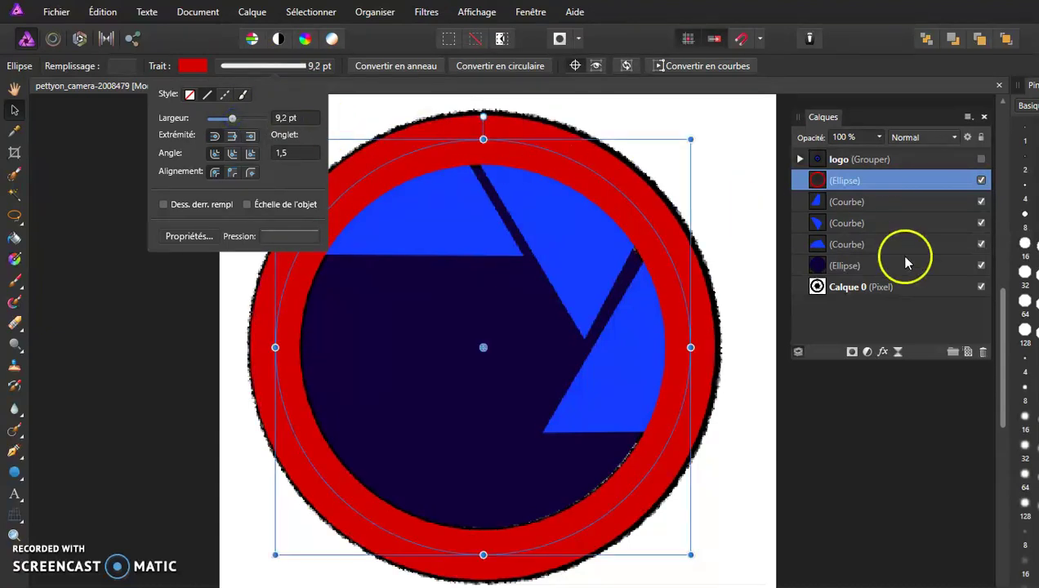
pyautogui.click(954, 288)
pyautogui.click(981, 287)
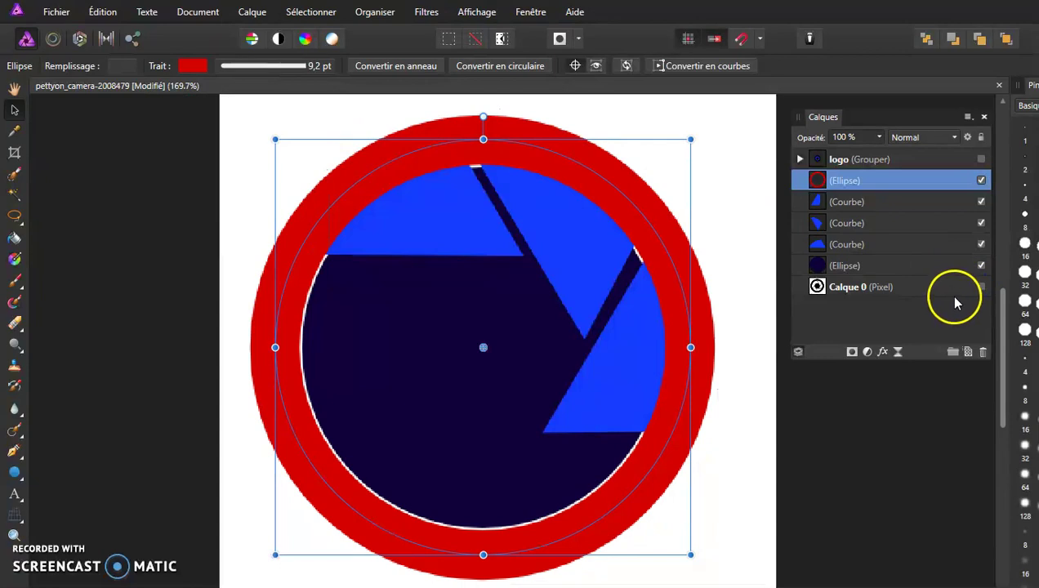
# Hide the three blade layers and dark ellipse, show the logo group, and deselect everything
pyautogui.moveTo(690, 140); pyautogui.dragTo(685, 144)
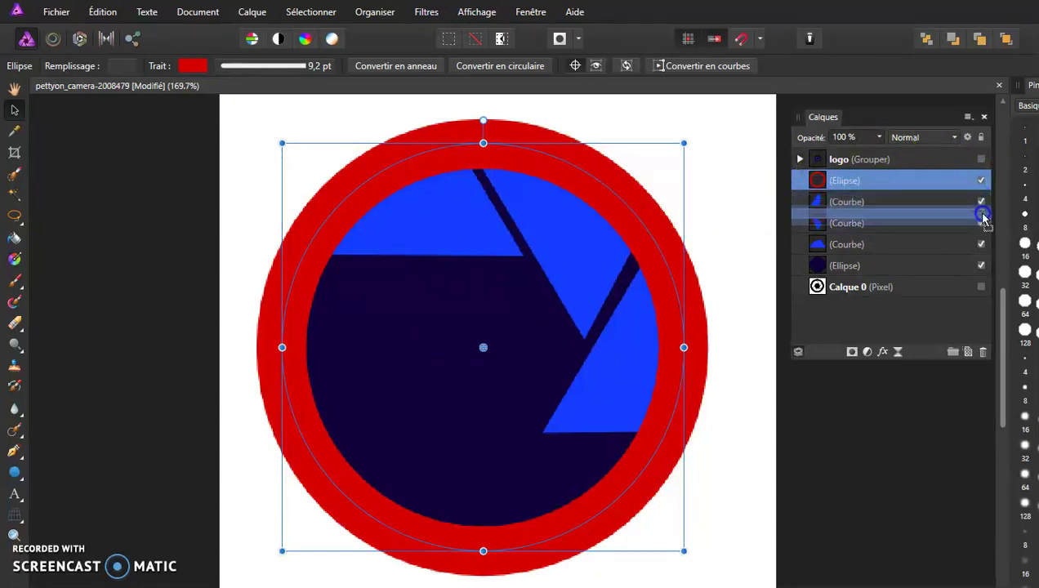
pyautogui.moveTo(982, 181); pyautogui.dragTo(982, 243)
pyautogui.click(981, 180)
pyautogui.click(981, 201)
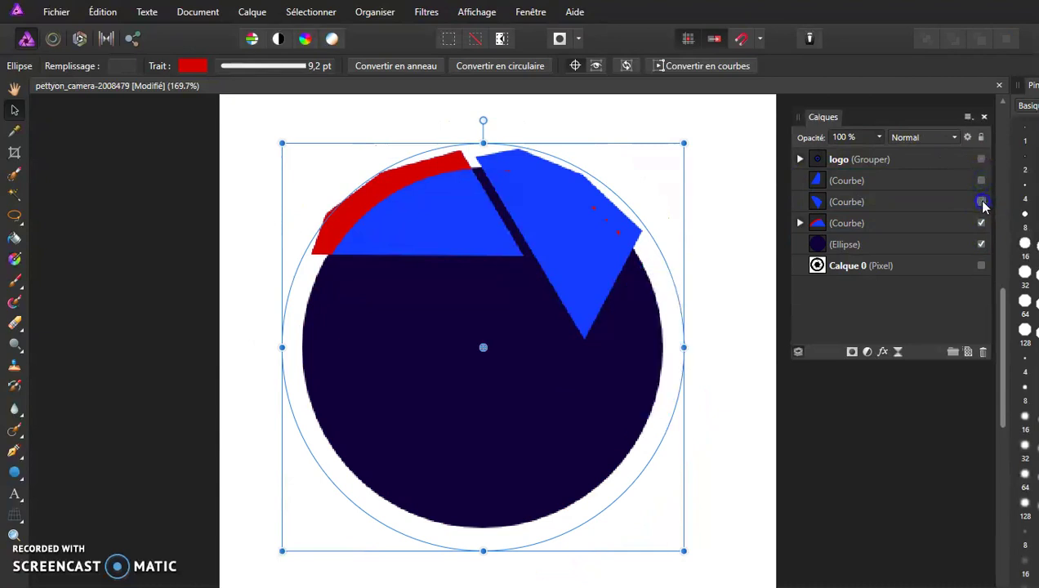
pyautogui.click(981, 223)
pyautogui.click(981, 244)
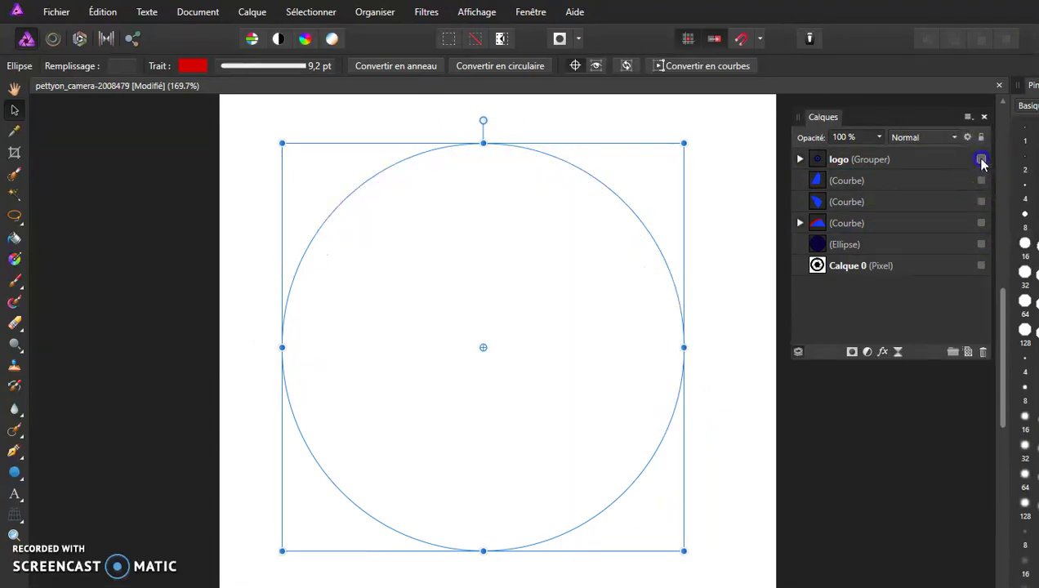
pyautogui.click(981, 159)
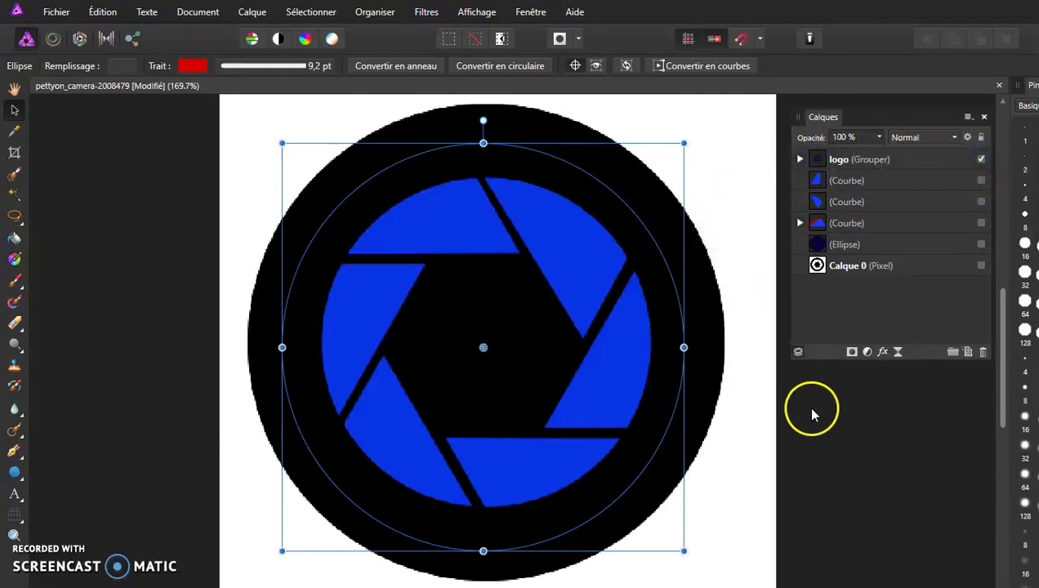
pyautogui.hotkey('ctrl', 'd')
# Inspect the logo group's diaph, Ellipse 1 copie and Ellipse 1 layers, then deselect and zoom out
pyautogui.click(799, 161)
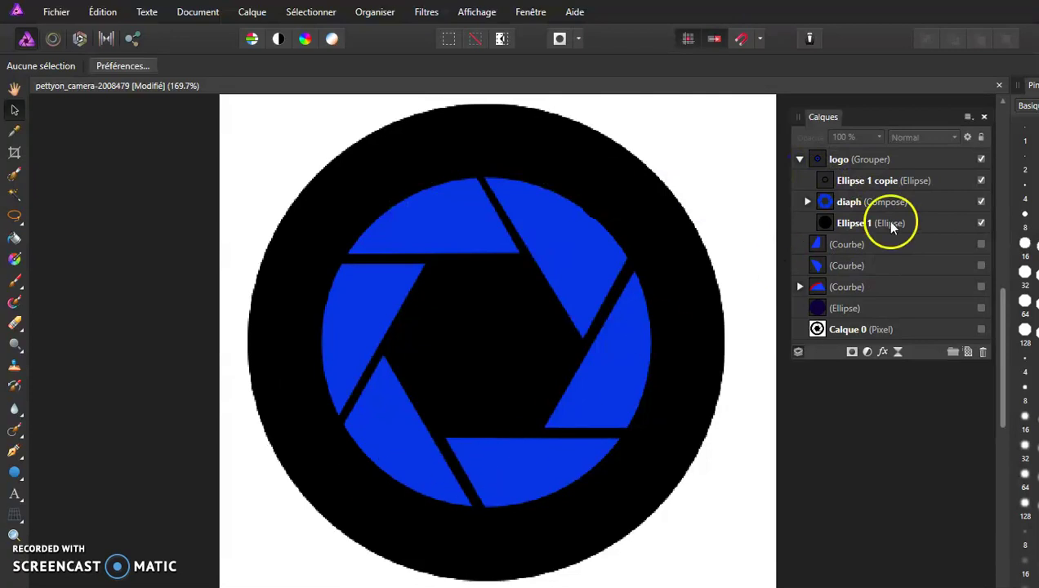
pyautogui.click(848, 201)
pyautogui.click(808, 204)
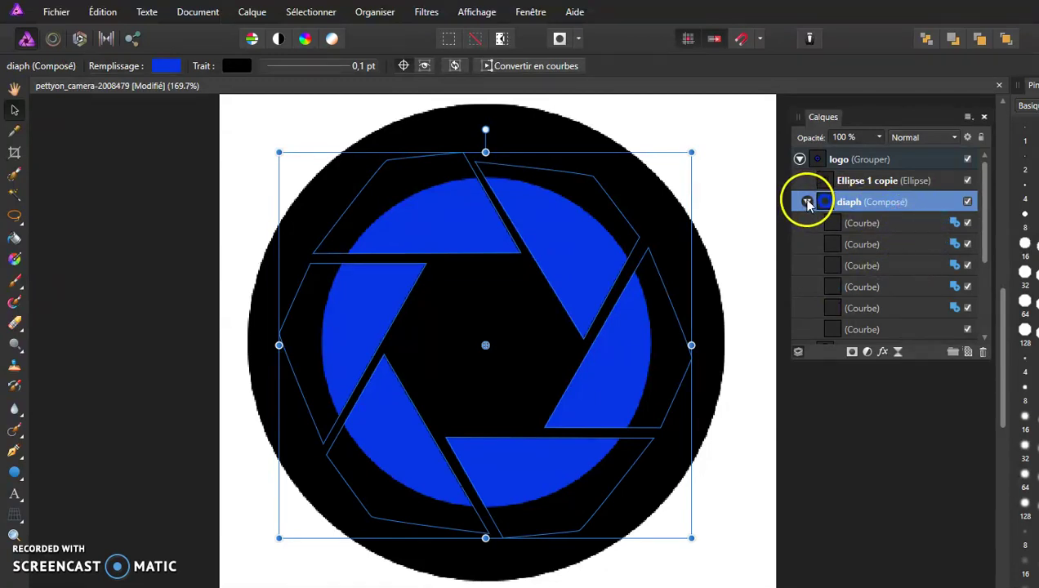
pyautogui.click(807, 203)
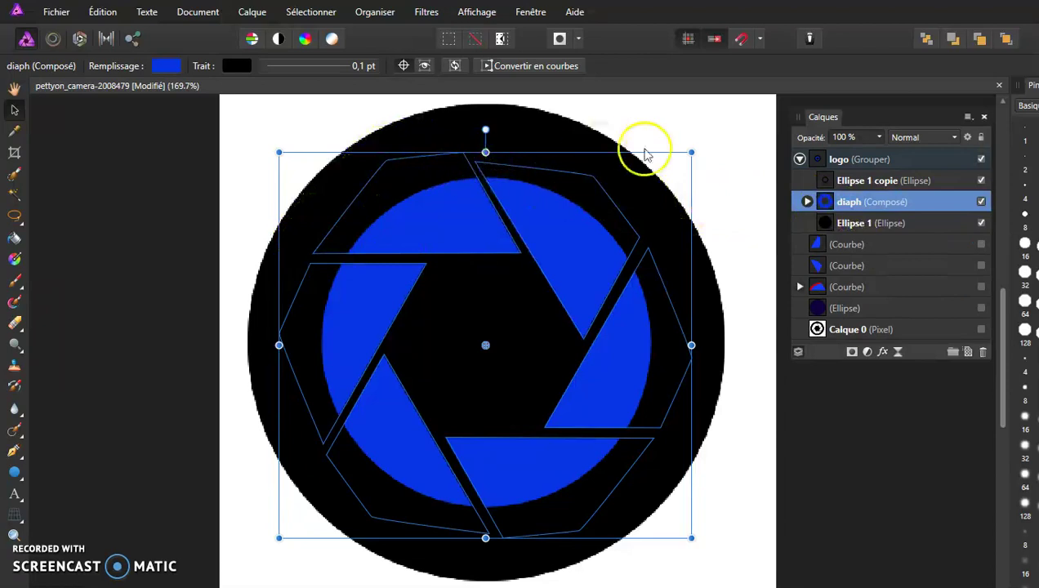
pyautogui.click(871, 185)
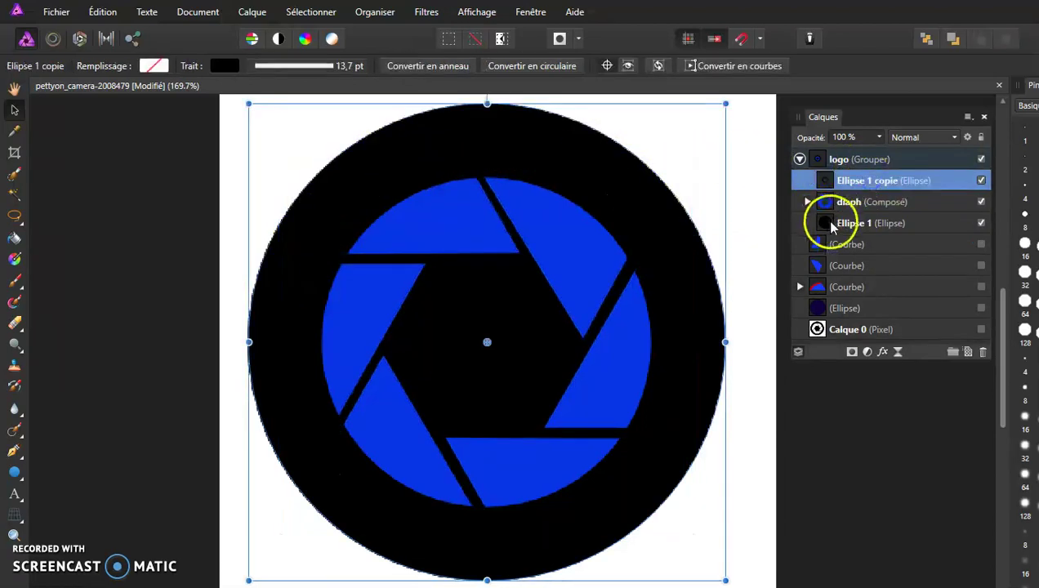
pyautogui.click(874, 223)
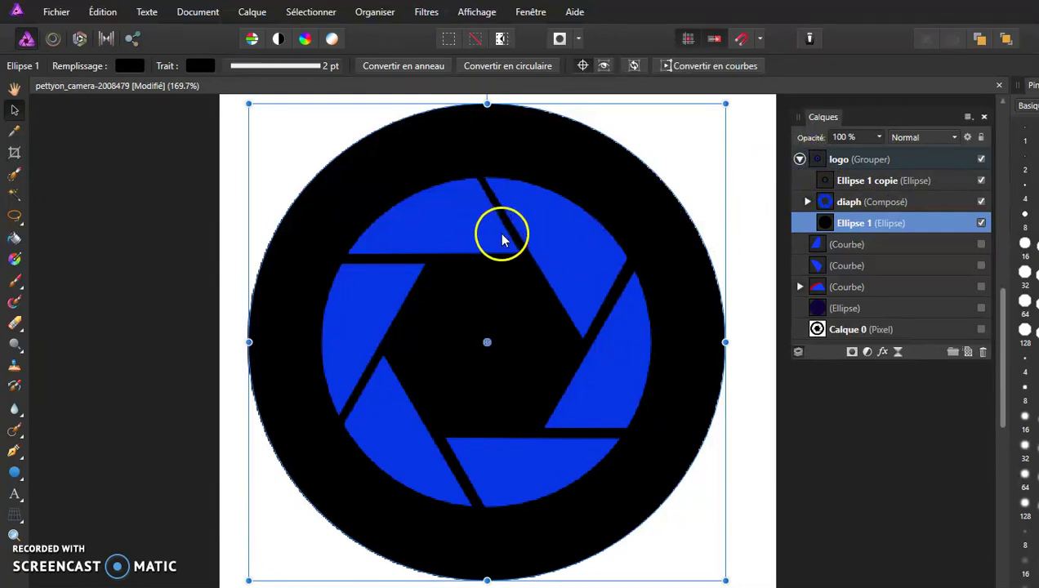
pyautogui.click(228, 161)
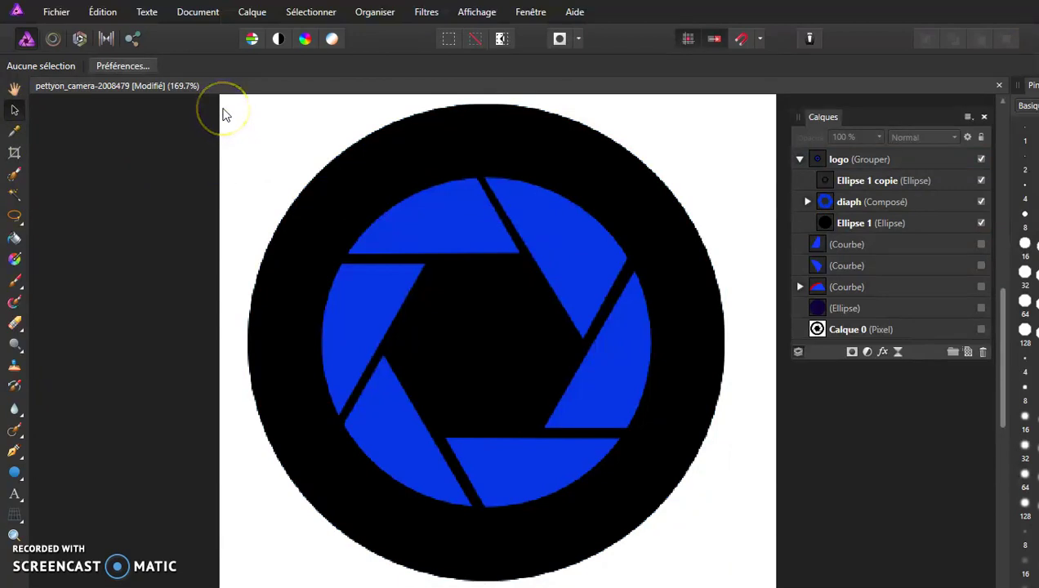
pyautogui.hotkey('ctrl', '-')
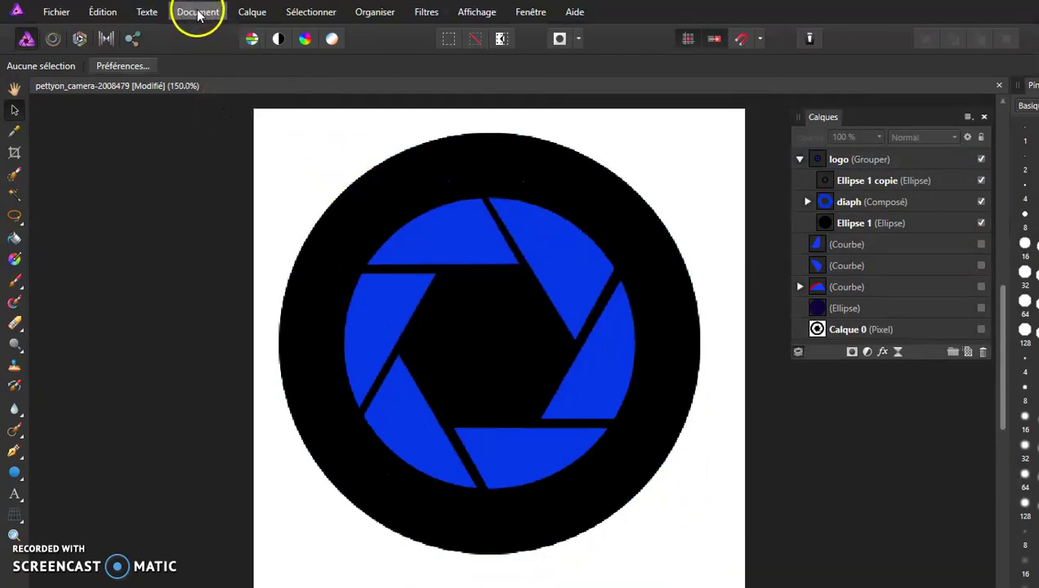
# Resize the document to 1000 px wide with the height locked proportionally to about 997.7 px
pyautogui.click(186, 16)
pyautogui.click(146, 108)
pyautogui.click(644, 305)
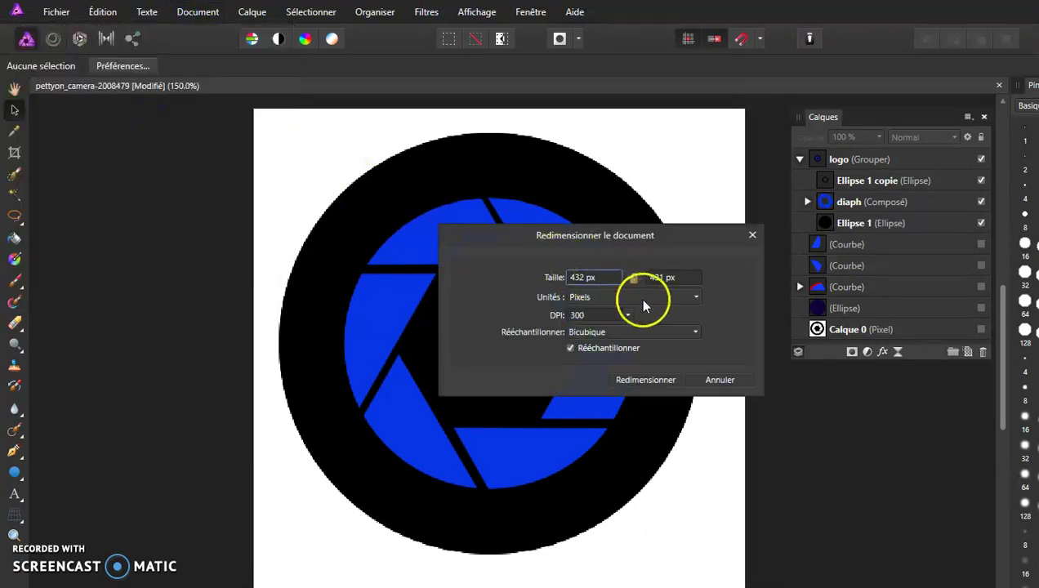
pyautogui.doubleClick(600, 278)
pyautogui.write('1000')
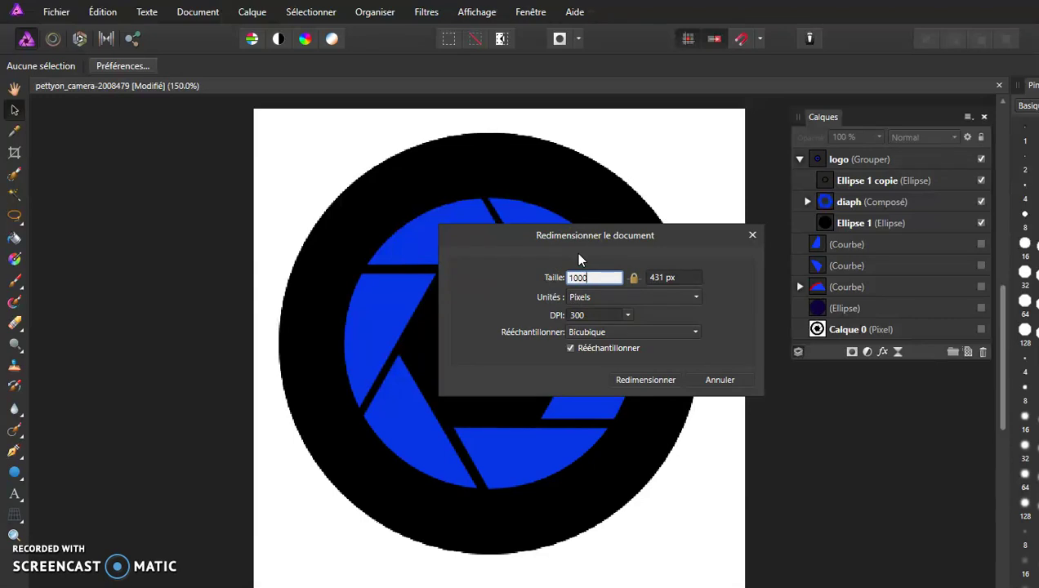
pyautogui.press('Return')
pyautogui.click(645, 378)
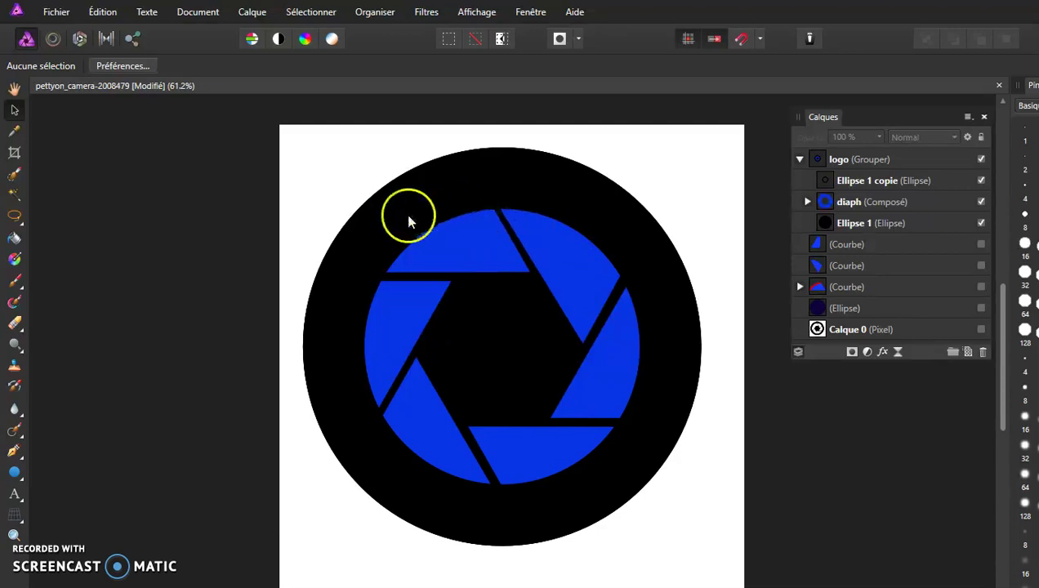
# Zoom in to inspect the lower-left aperture blade edges, then collapse the logo group's layers
pyautogui.moveTo(383, 377)
pyautogui.mouseDown()
pyautogui.moveTo(448, 352)
pyautogui.moveTo(638, 318)
pyautogui.mouseUp()
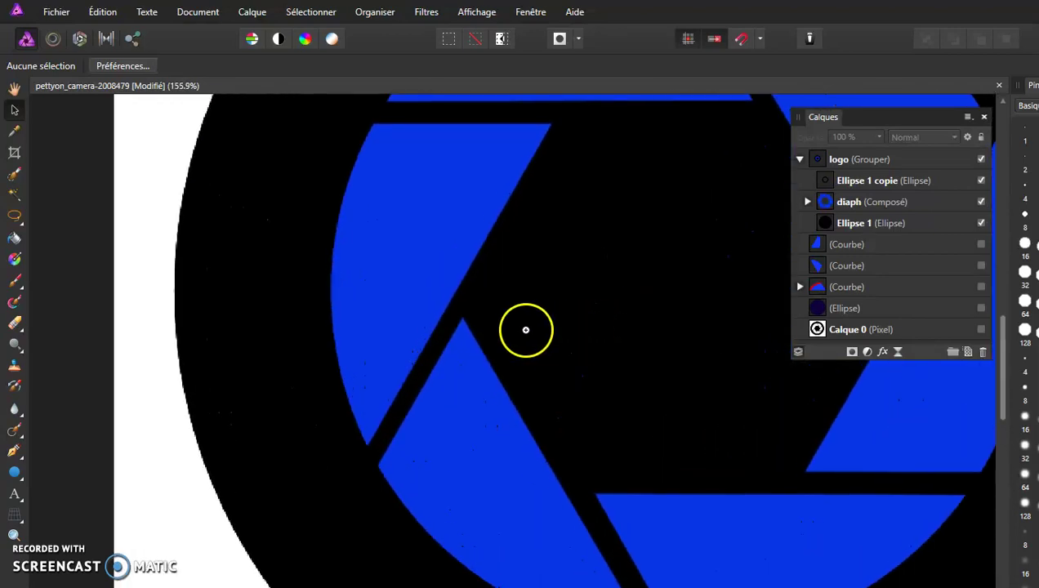
pyautogui.hotkey('ctrl', '0')
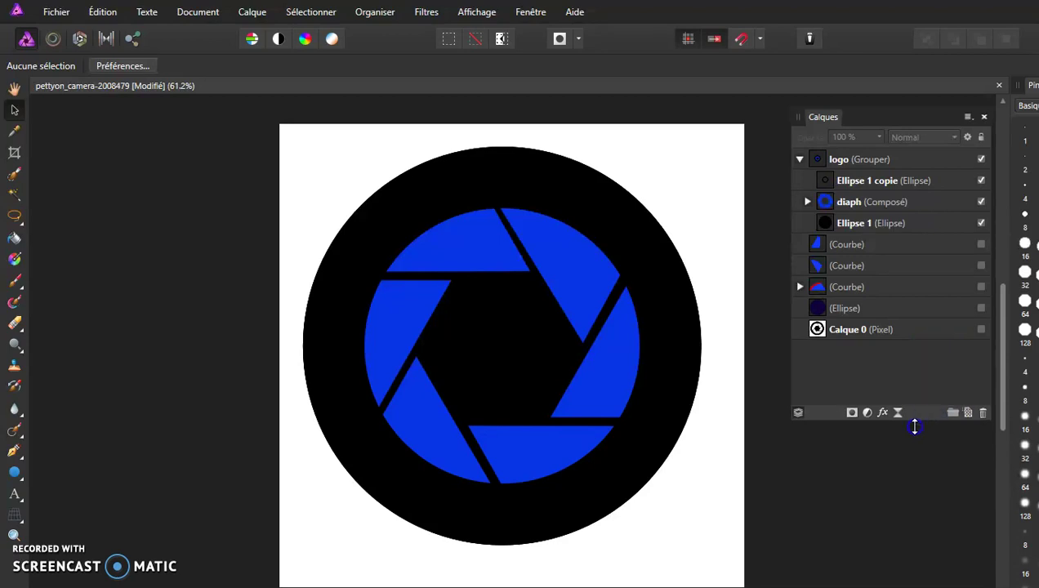
pyautogui.moveTo(932, 357); pyautogui.dragTo(903, 455)
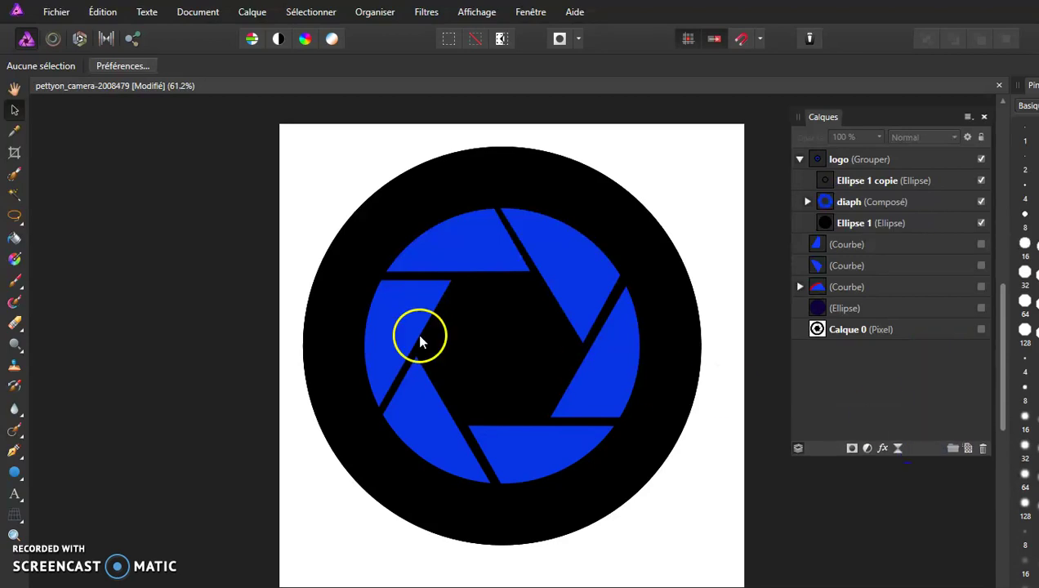
pyautogui.click(799, 160)
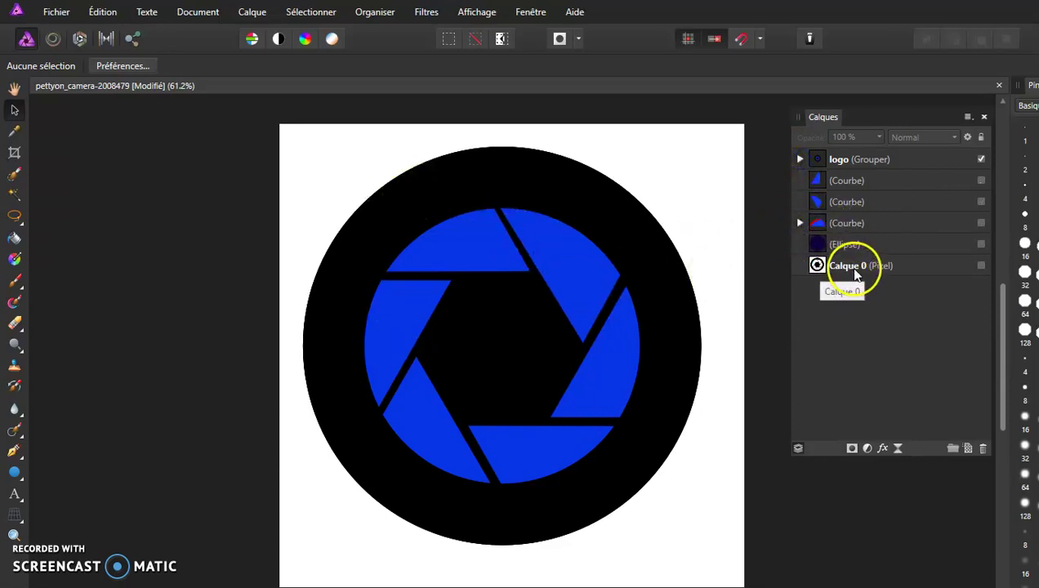
# Toggle Calque 0 and the logo group's visibility to compare, leaving only the vector logo shown
pyautogui.click(981, 265)
pyautogui.click(981, 160)
pyautogui.click(981, 160)
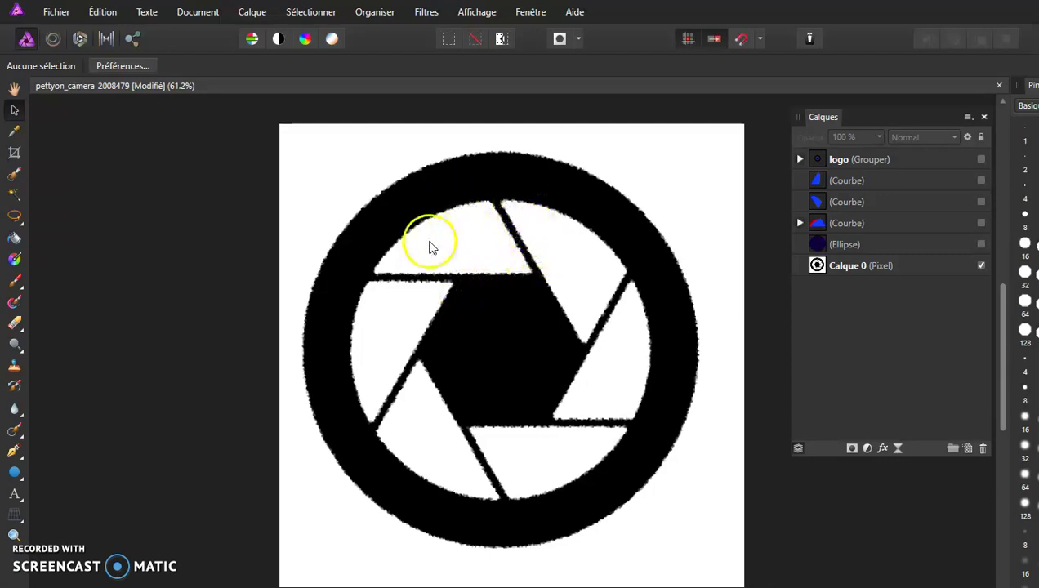
pyautogui.click(852, 161)
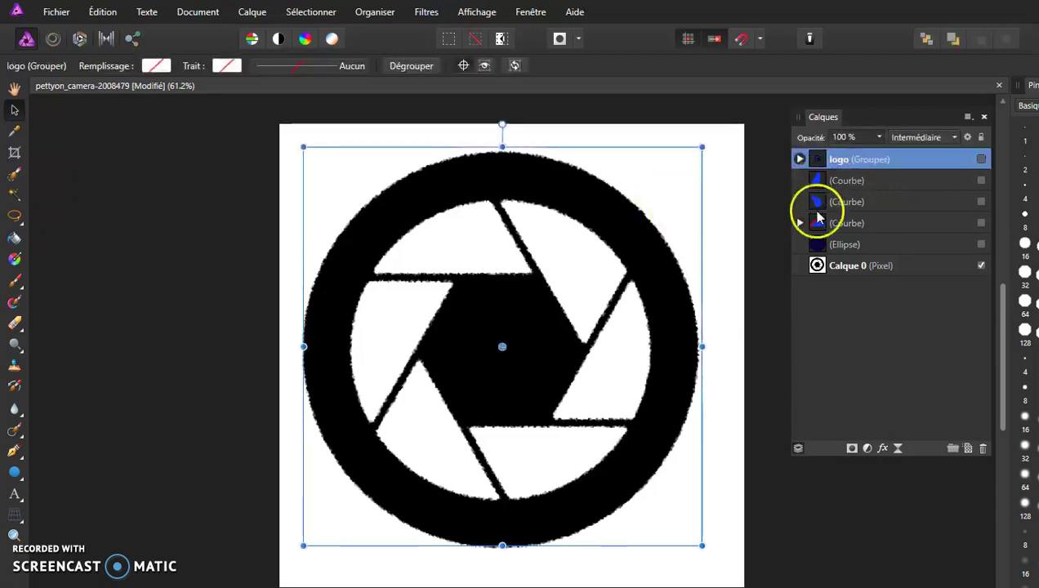
pyautogui.click(982, 265)
pyautogui.click(981, 159)
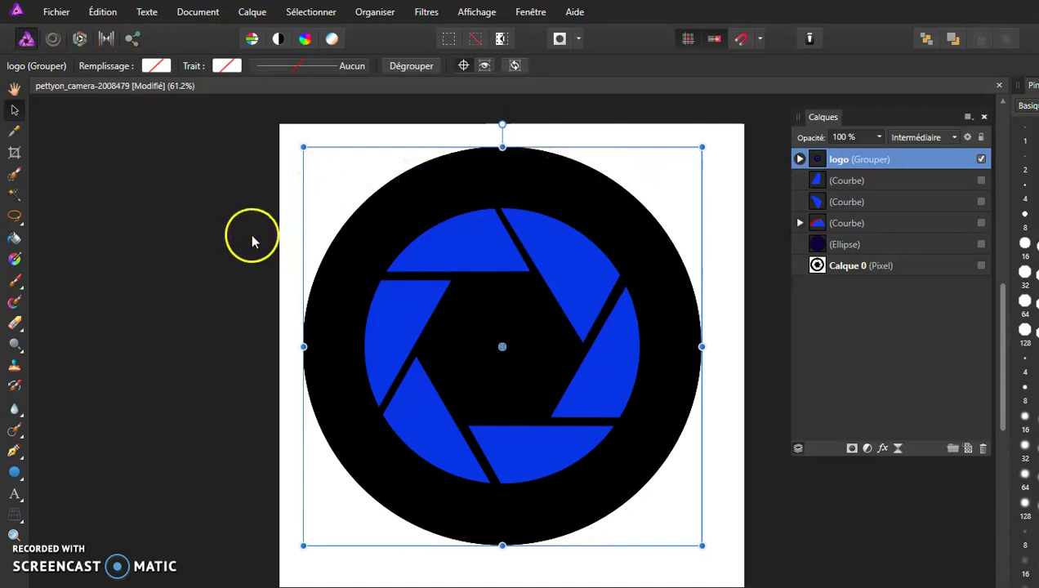
pyautogui.click(49, 11)
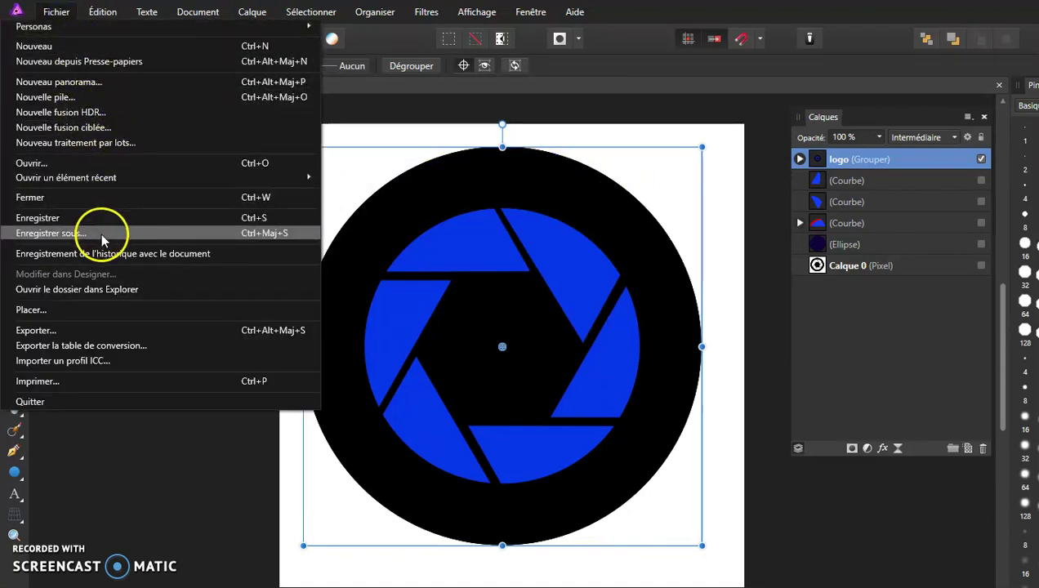
pyautogui.click(90, 334)
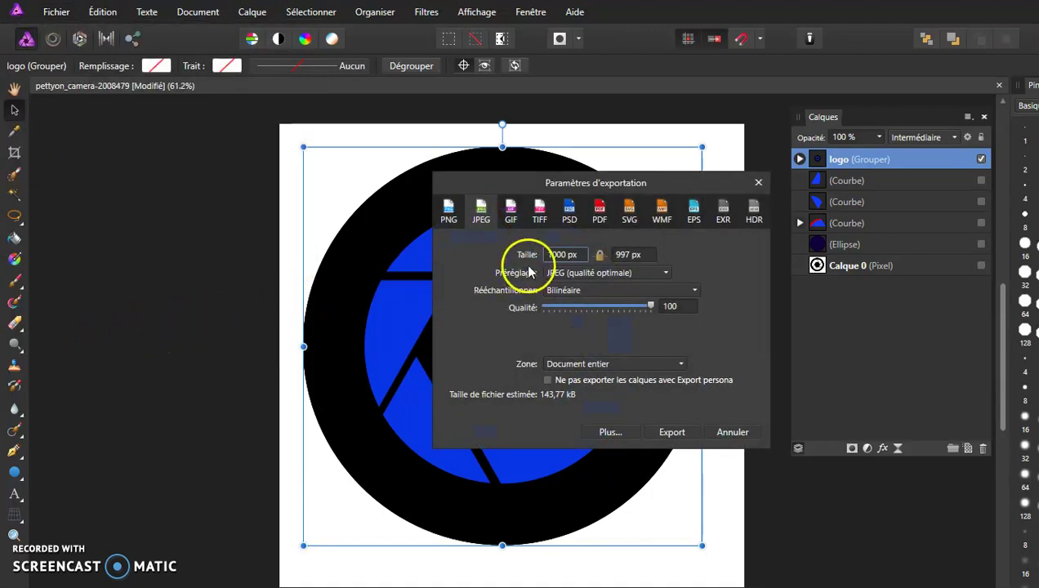
pyautogui.click(691, 219)
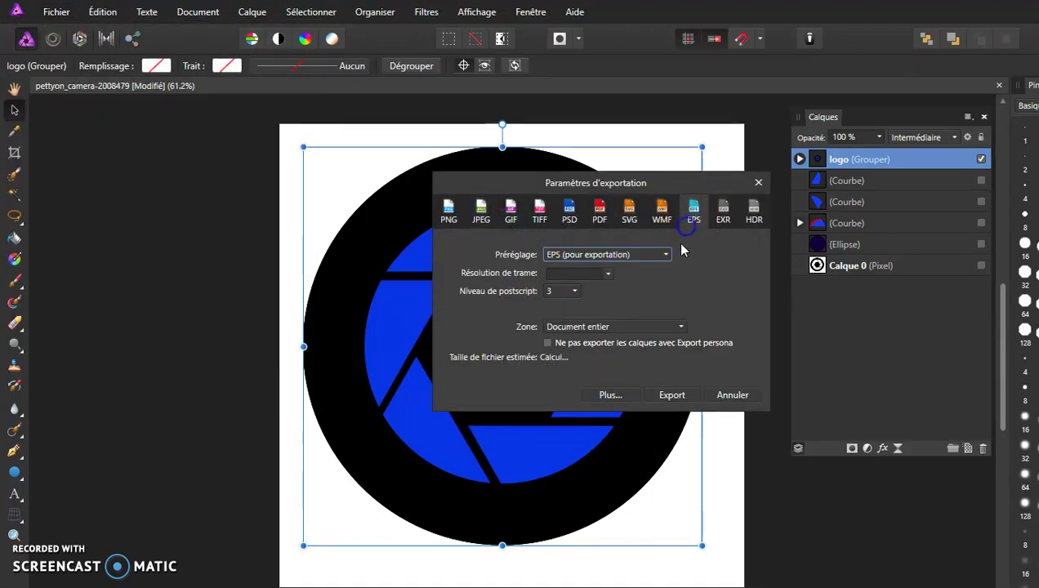
pyautogui.moveTo(557, 184); pyautogui.dragTo(389, 192)
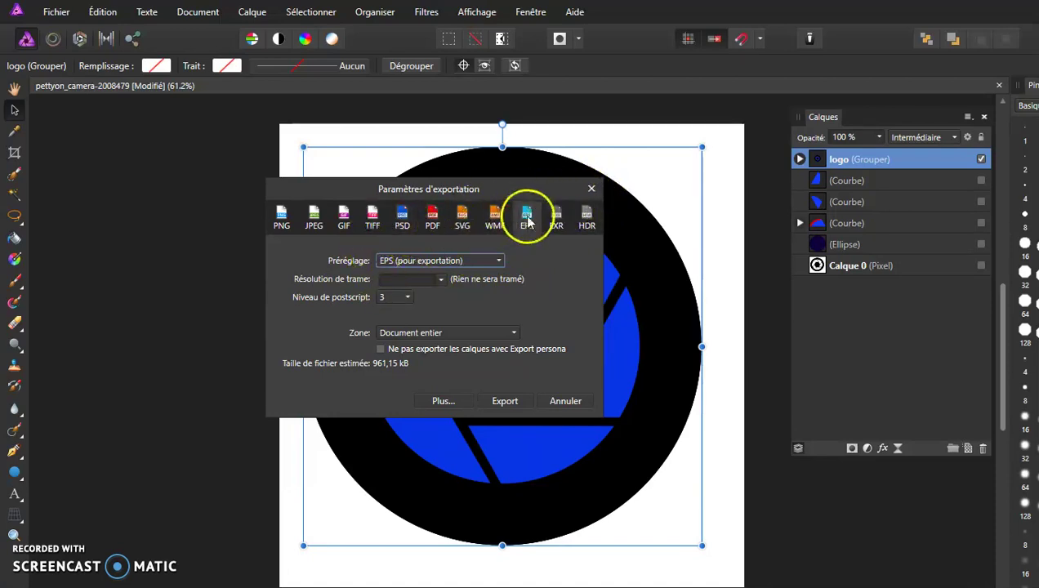
pyautogui.click(592, 189)
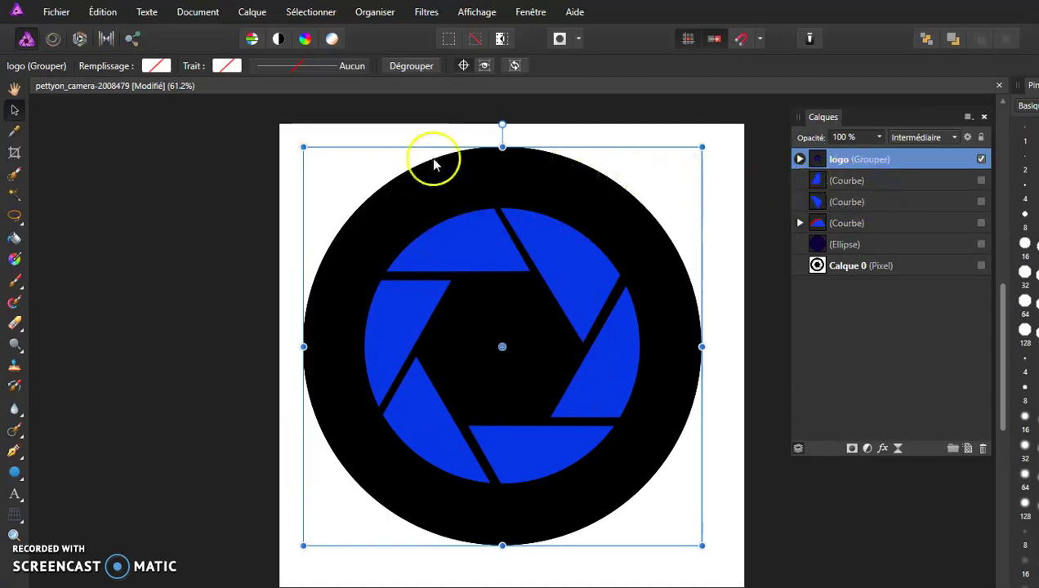